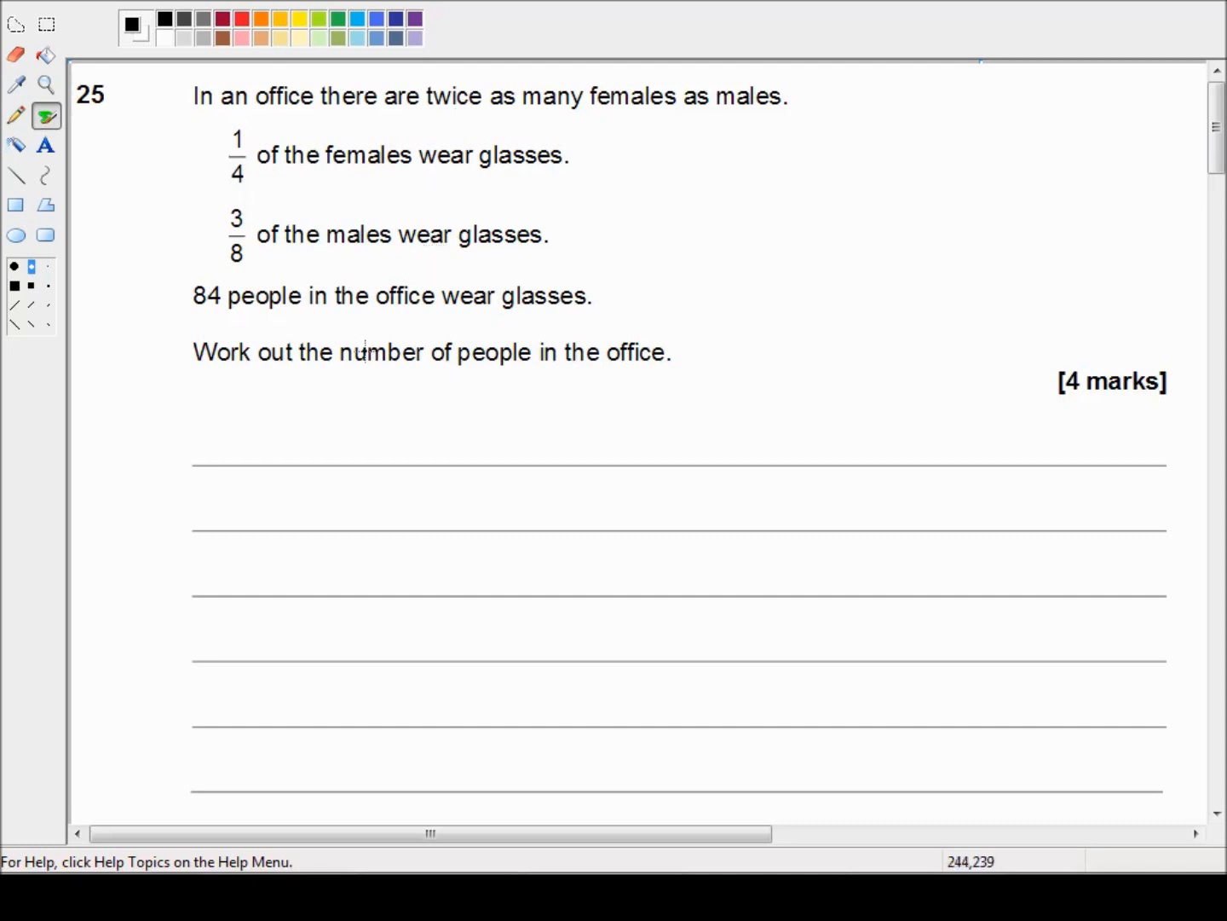
Handwrite a 2 just below the question to begin the fraction 2/3
mouse_move(235, 407)
mouse_down()
mouse_move(285, 442)
mouse_move(247, 480)
mouse_up()
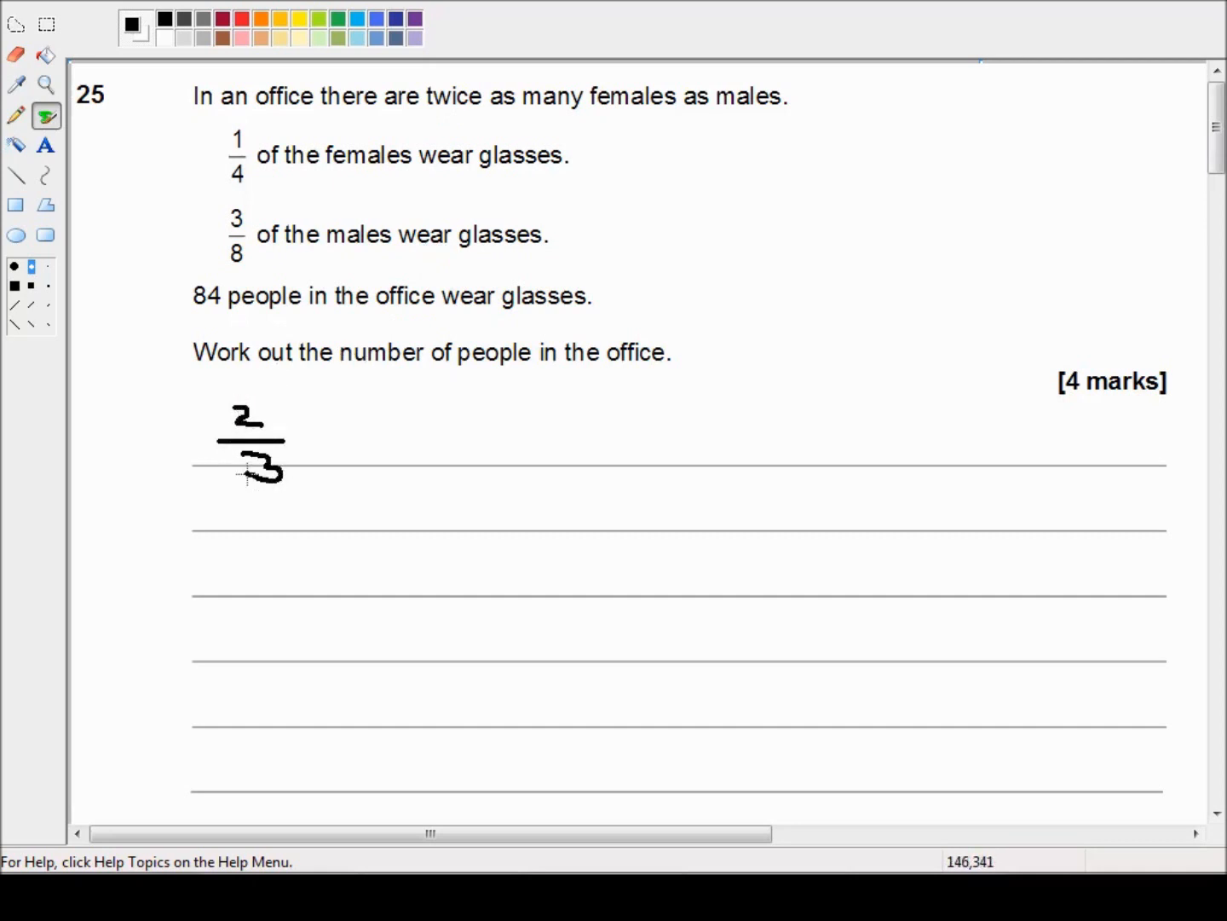
Handwrite '2/3 T are female, 1/3 T are male' and begin the next line with 1/4
mouse_move(316, 411)
mouse_down()
mouse_move(314, 433)
mouse_move(329, 409)
mouse_up()
mouse_move(380, 425)
mouse_down()
mouse_move(479, 437)
mouse_move(466, 456)
mouse_move(499, 430)
mouse_move(548, 437)
mouse_move(593, 416)
mouse_up()
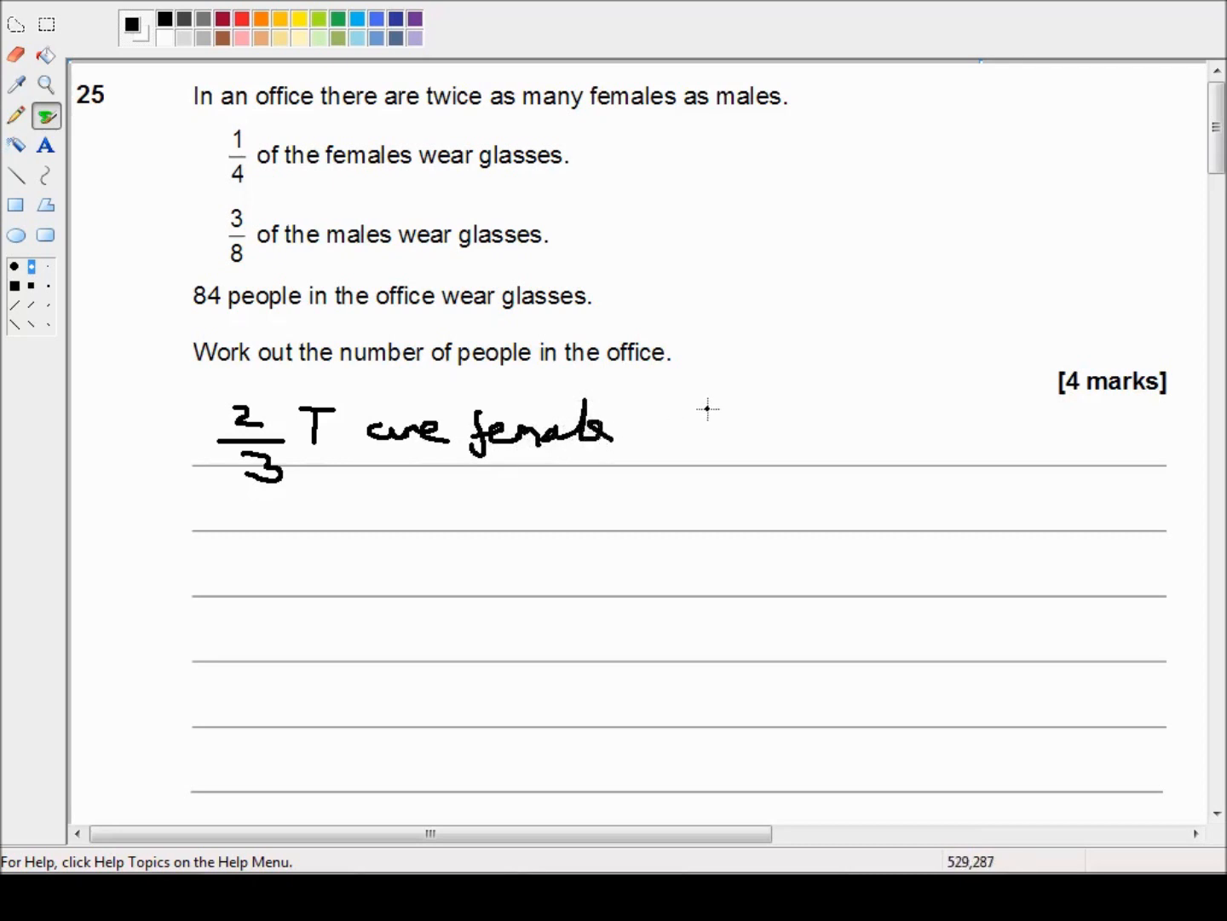
mouse_move(711, 397)
mouse_down()
mouse_move(713, 413)
mouse_move(738, 424)
mouse_move(707, 470)
mouse_up()
drag(768, 416, 771, 443)
mouse_move(749, 421)
mouse_down()
mouse_move(849, 439)
mouse_move(929, 428)
mouse_move(953, 448)
mouse_move(976, 434)
mouse_move(994, 447)
mouse_move(990, 412)
mouse_move(1003, 444)
mouse_up()
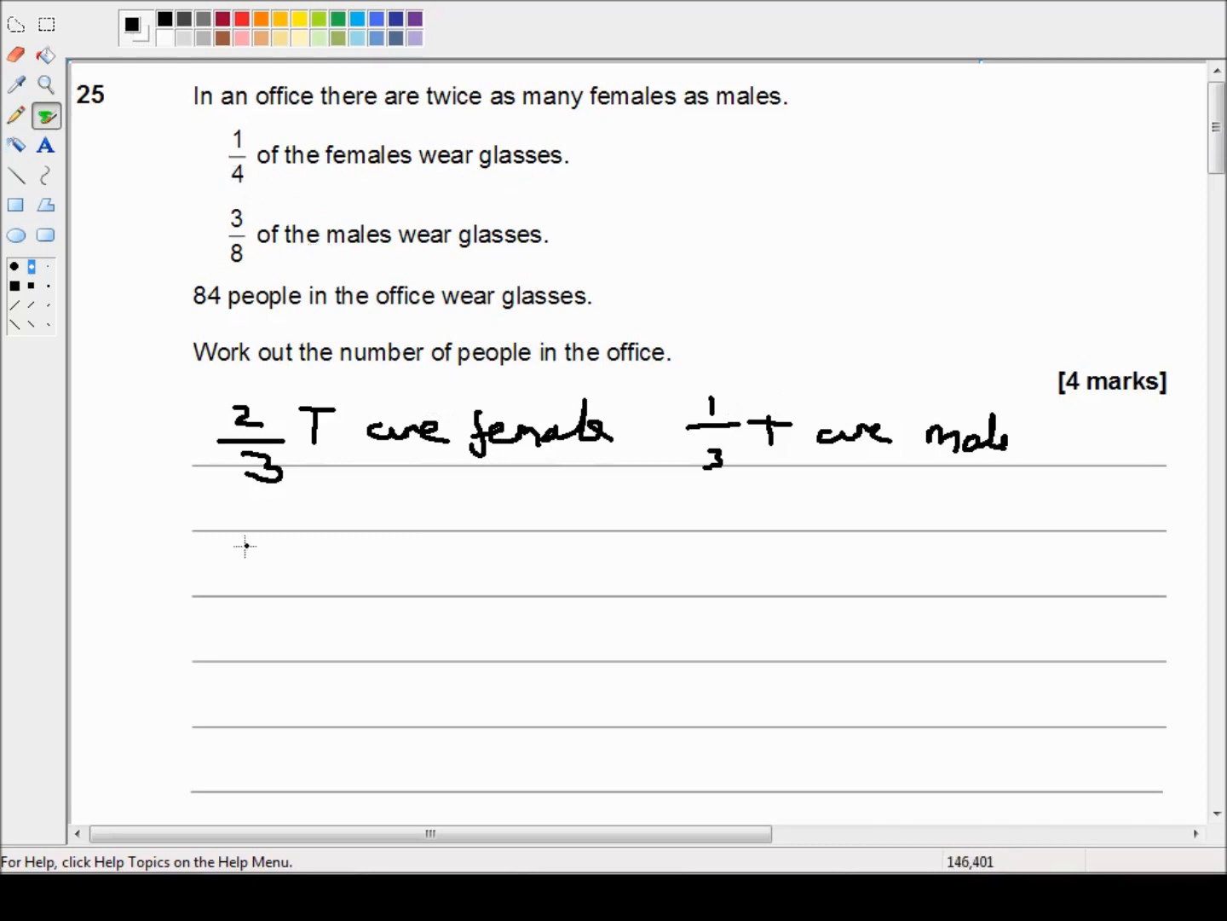
mouse_move(239, 540)
mouse_down()
mouse_move(240, 566)
mouse_move(261, 570)
mouse_move(230, 593)
mouse_move(262, 596)
mouse_move(251, 605)
mouse_up()
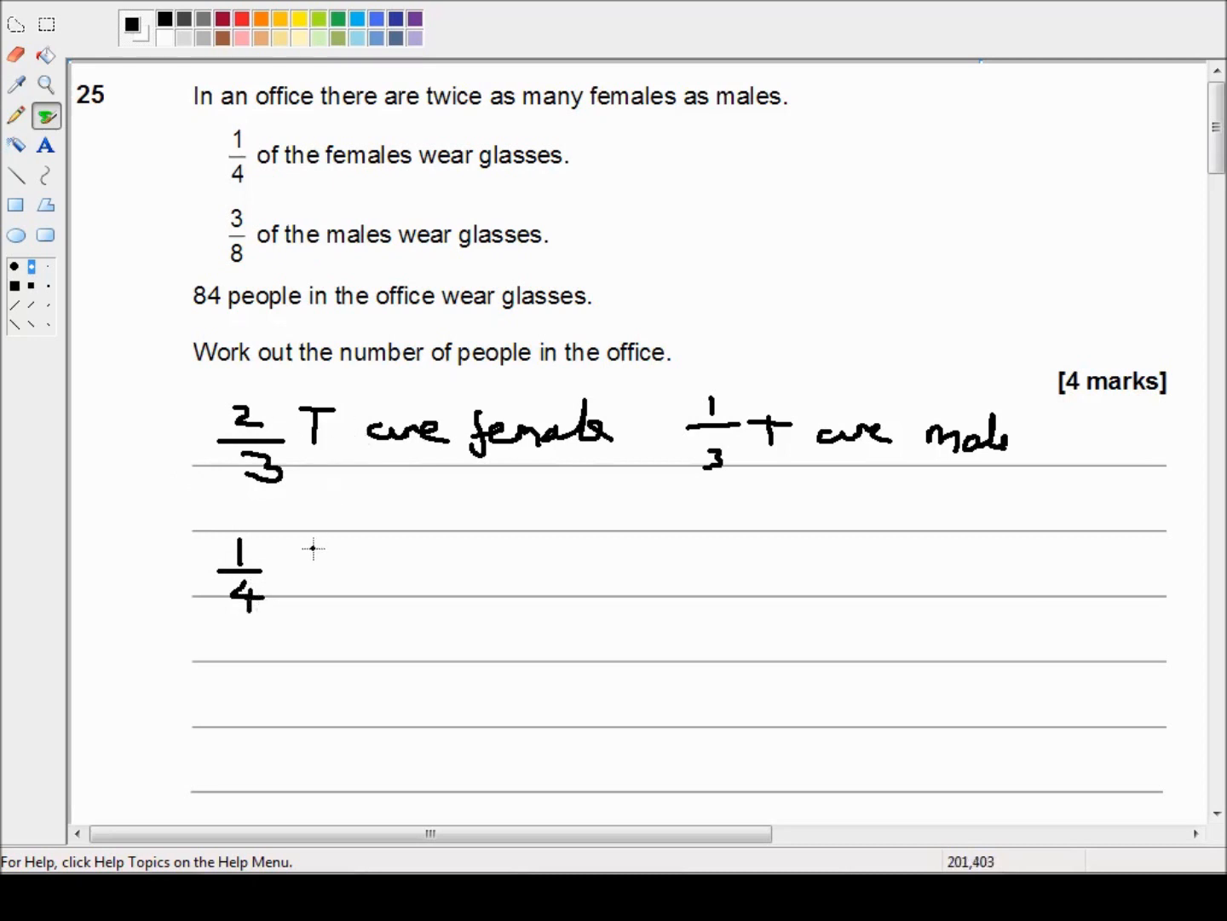
Handwrite the first term 1/4 × 2/3 × T followed by a plus sign
mouse_move(292, 561)
mouse_down()
mouse_move(298, 578)
mouse_move(350, 557)
mouse_move(314, 606)
mouse_up()
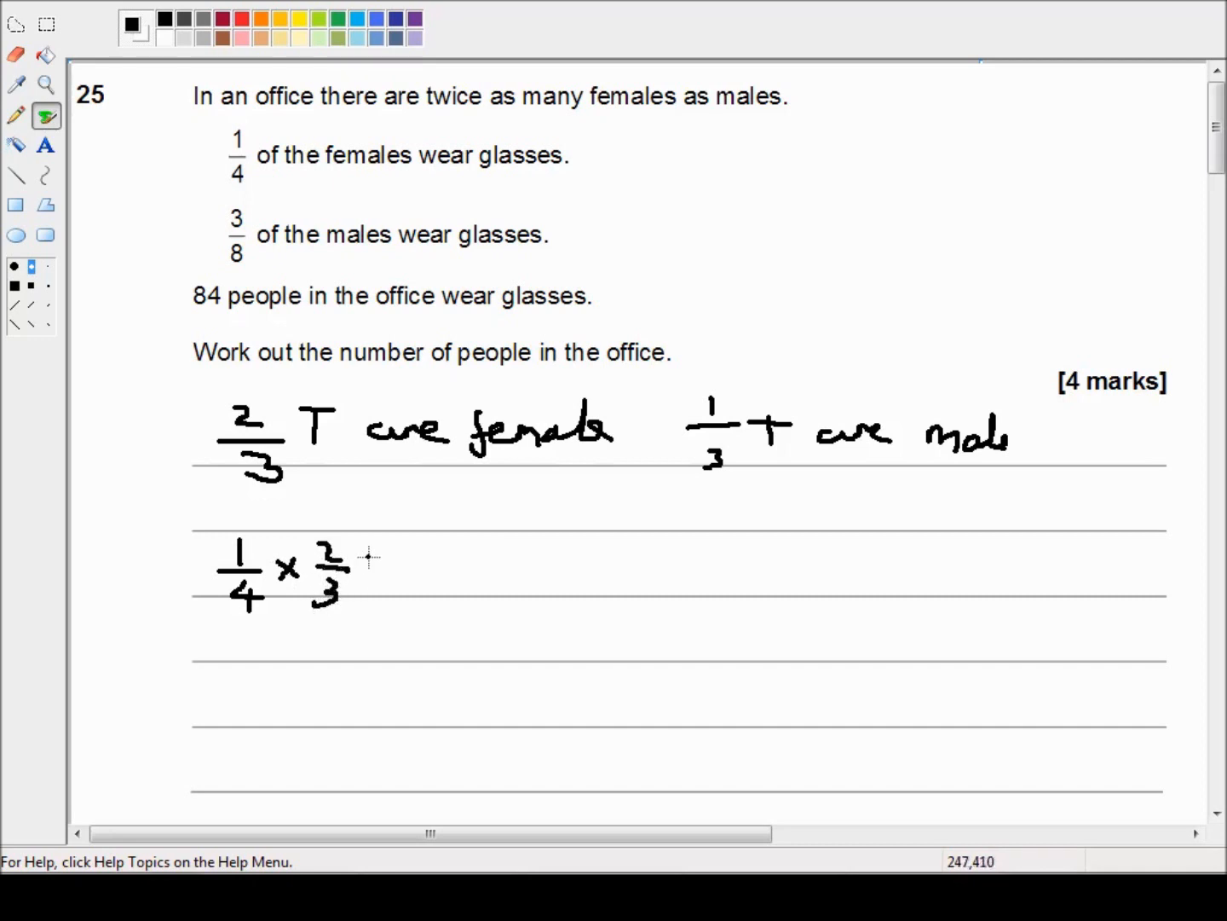
drag(346, 566, 366, 581)
mouse_move(367, 566)
mouse_down()
mouse_move(348, 581)
mouse_move(391, 579)
mouse_move(412, 543)
mouse_up()
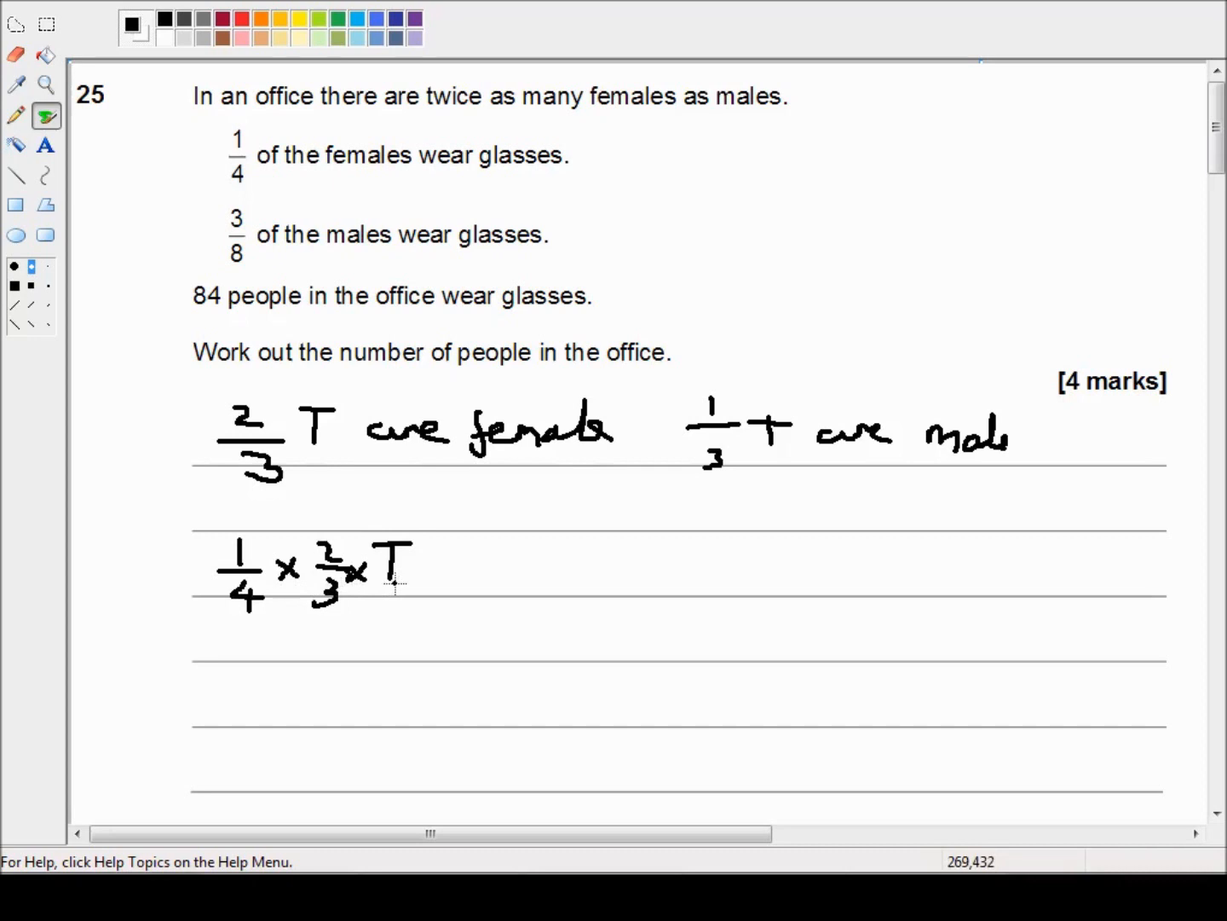
mouse_move(460, 554)
mouse_down()
mouse_move(456, 590)
mouse_move(481, 576)
mouse_up()
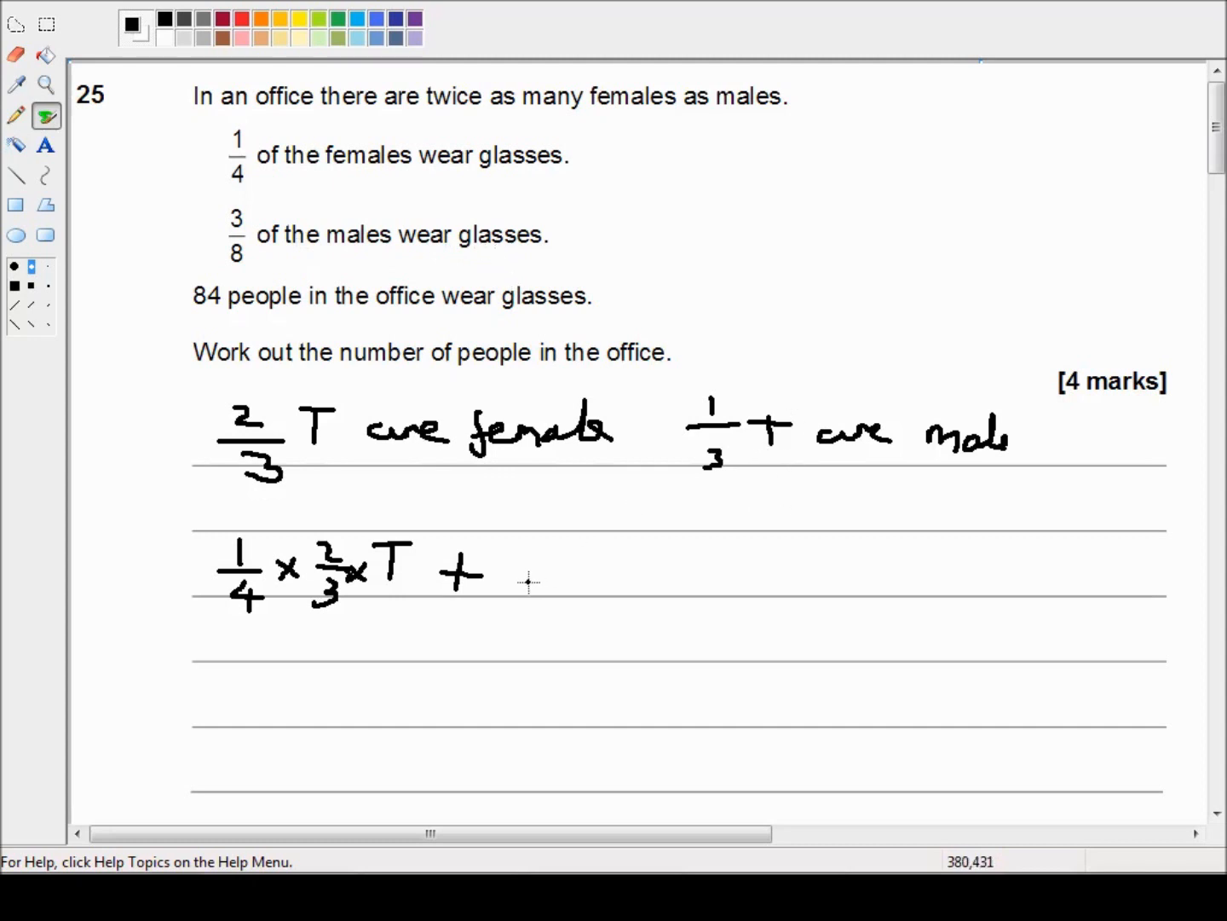
Handwrite 3/8 × 1/3 × T = 84 and begin the third line's fraction bar
mouse_move(517, 547)
mouse_down()
mouse_move(518, 566)
mouse_move(544, 580)
mouse_move(518, 614)
mouse_move(523, 592)
mouse_move(578, 595)
mouse_move(556, 596)
mouse_up()
mouse_move(600, 548)
mouse_down()
mouse_move(612, 579)
mouse_move(600, 608)
mouse_move(683, 549)
mouse_up()
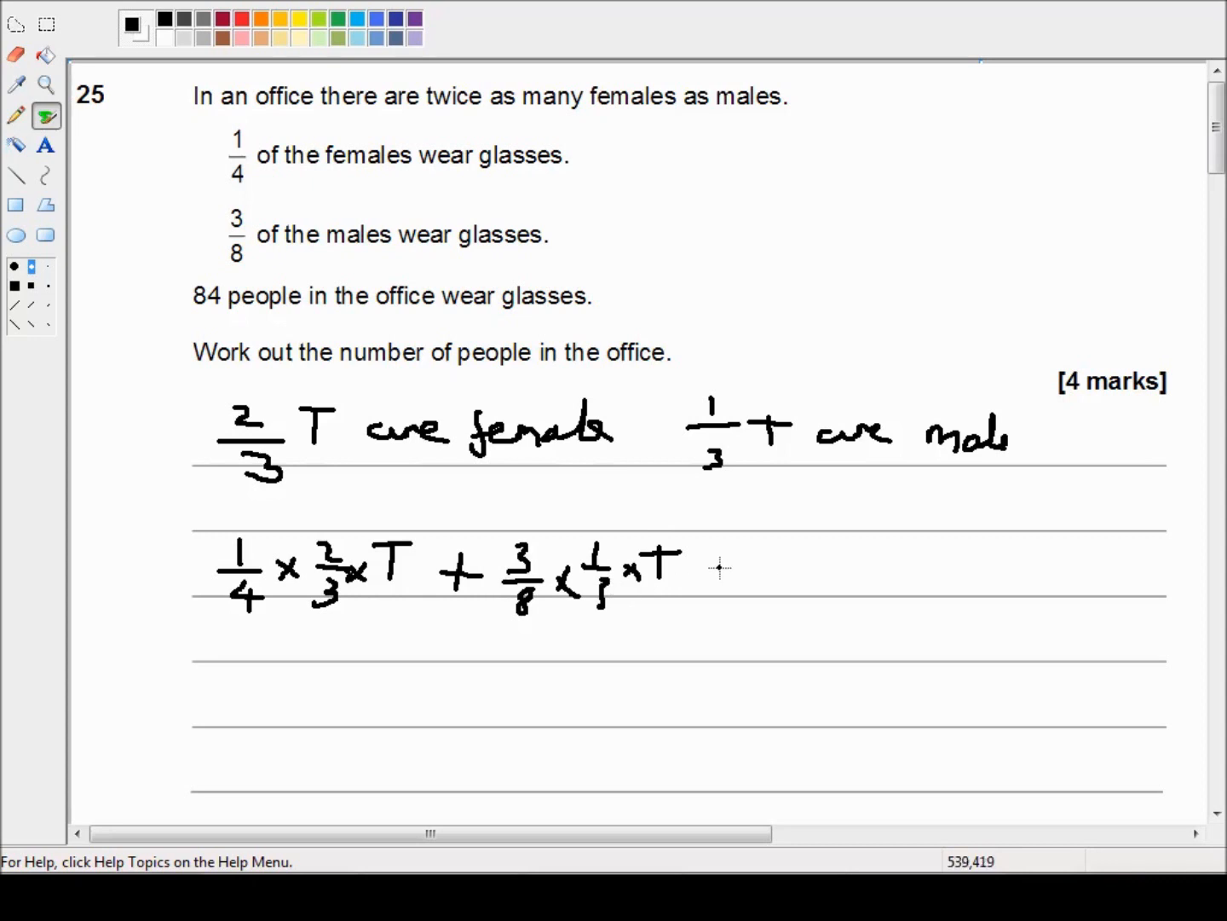
drag(717, 567, 745, 567)
mouse_move(816, 544)
mouse_down()
mouse_move(872, 572)
mouse_move(860, 581)
mouse_up()
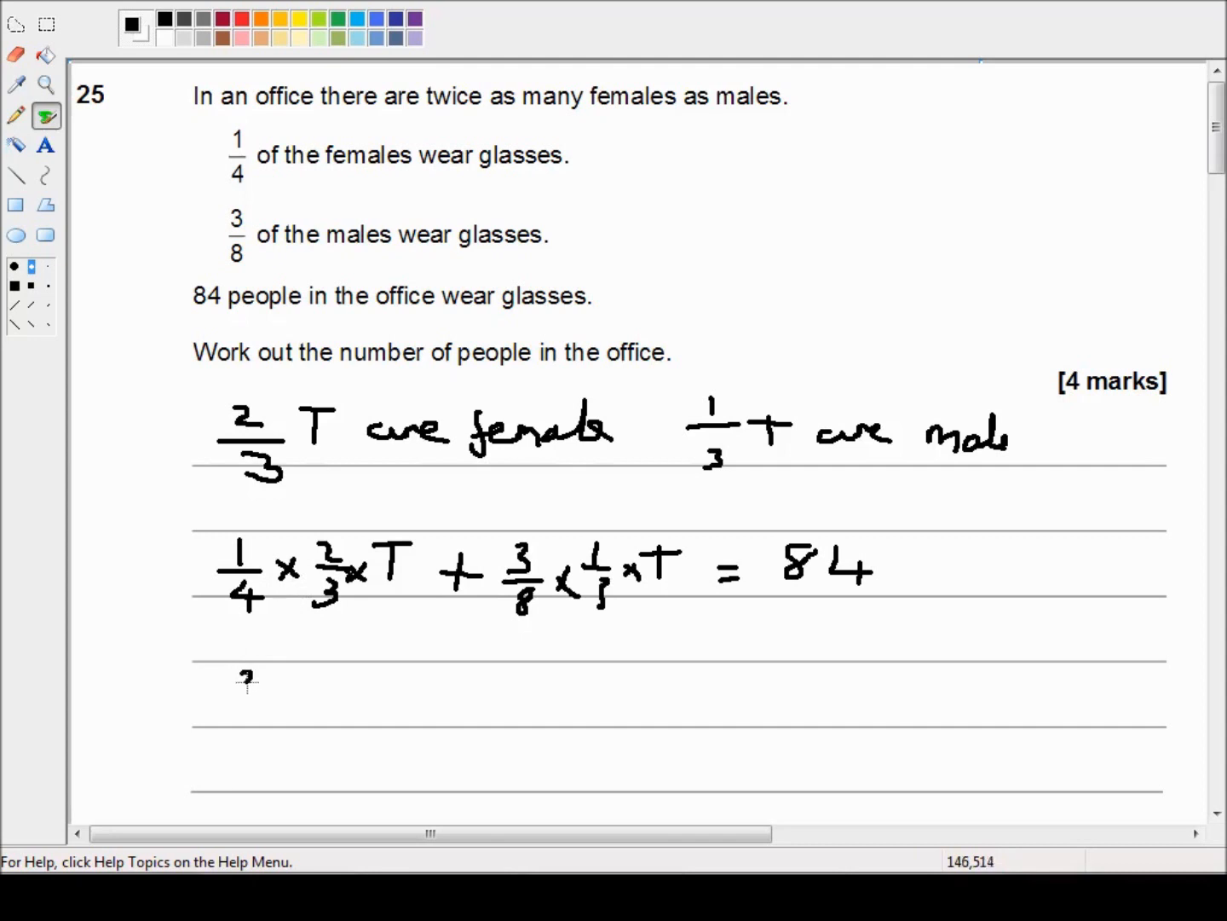
drag(217, 689, 280, 688)
Handwrite 2T/12 + 3T/24 = 84 and start the next line with a 4
drag(266, 705, 279, 722)
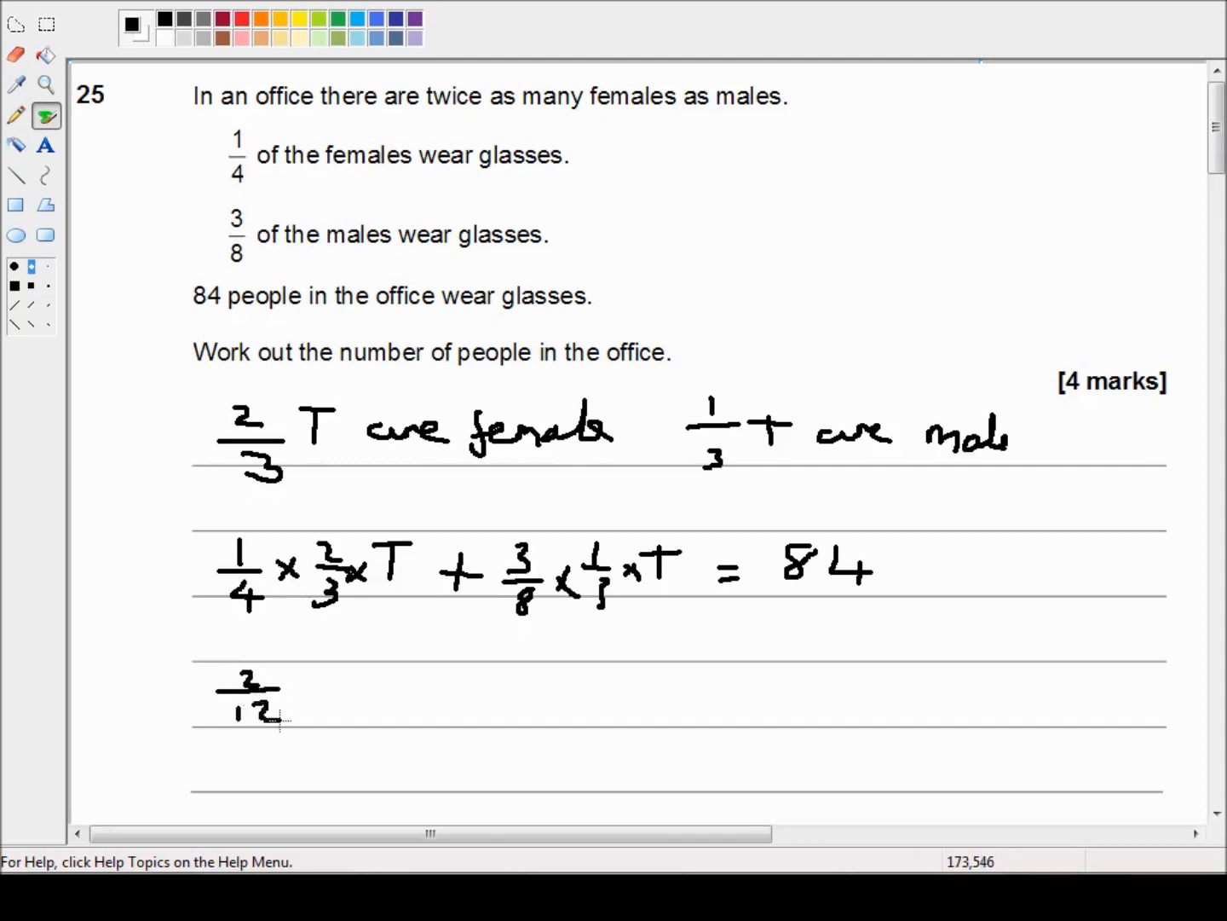
mouse_move(279, 664)
mouse_down()
mouse_move(279, 683)
mouse_move(291, 661)
mouse_up()
mouse_move(339, 675)
mouse_down()
mouse_move(338, 698)
mouse_move(353, 687)
mouse_up()
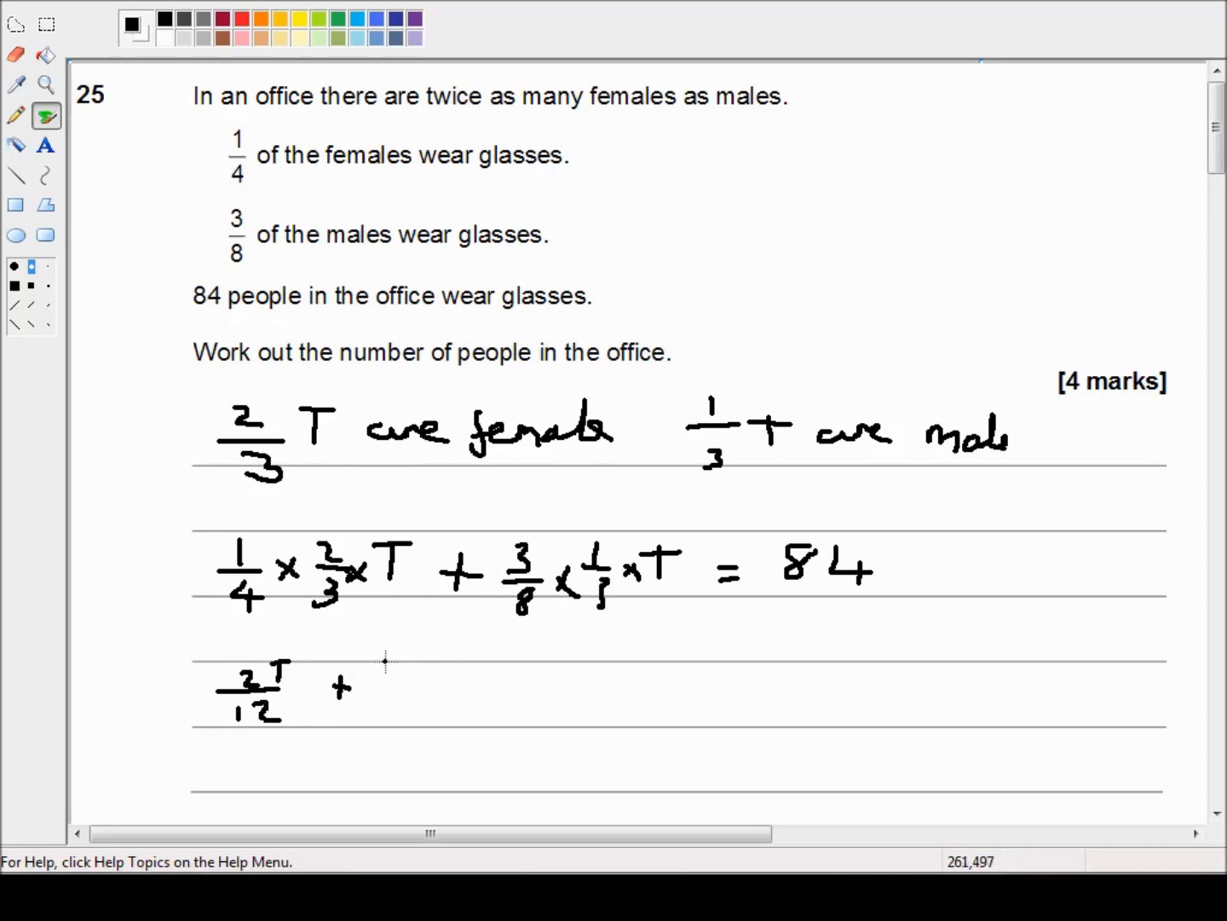
mouse_move(385, 660)
mouse_down()
mouse_move(394, 675)
mouse_move(379, 685)
mouse_move(415, 687)
mouse_move(431, 670)
mouse_up()
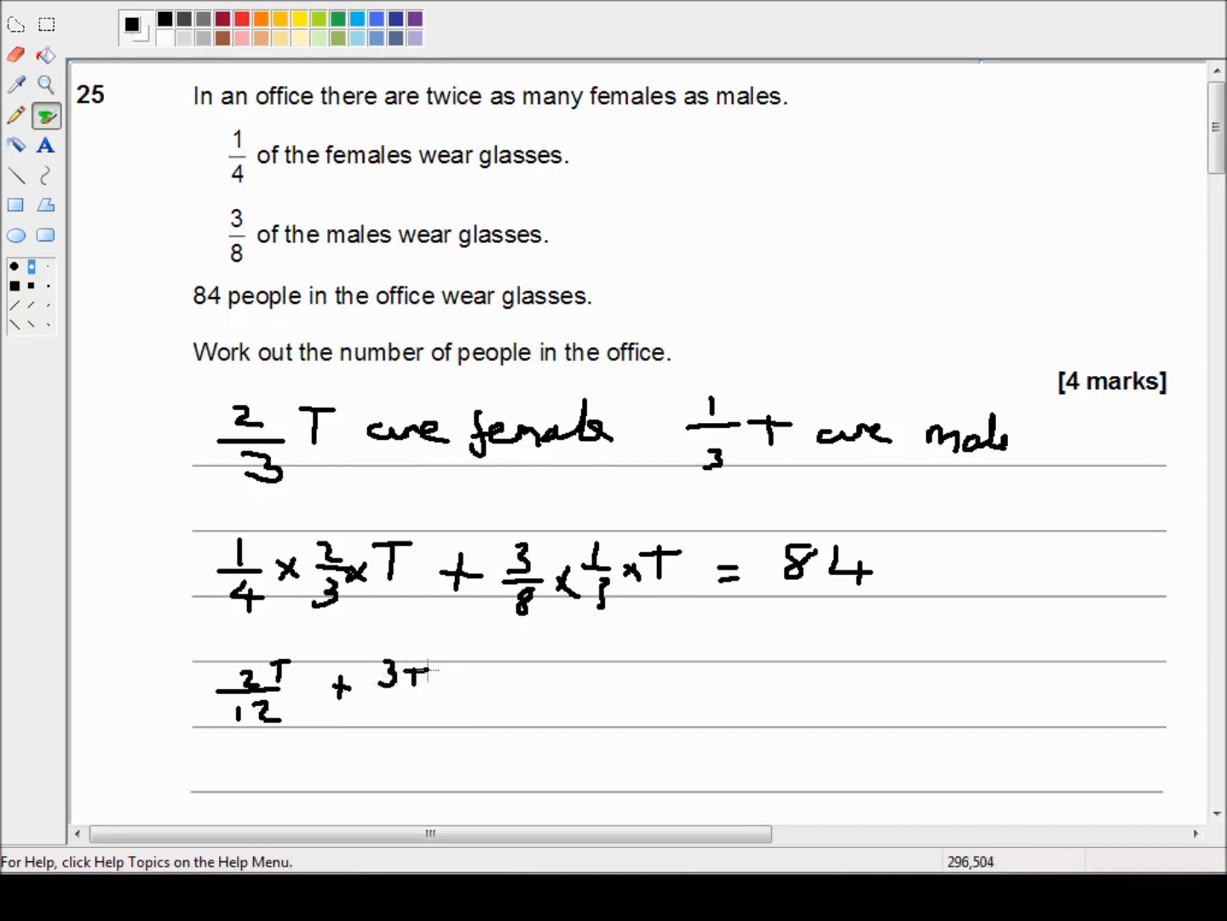
mouse_move(363, 703)
mouse_down()
mouse_move(447, 699)
mouse_move(409, 731)
mouse_move(429, 736)
mouse_move(492, 699)
mouse_move(536, 708)
mouse_move(564, 682)
mouse_move(576, 712)
mouse_up()
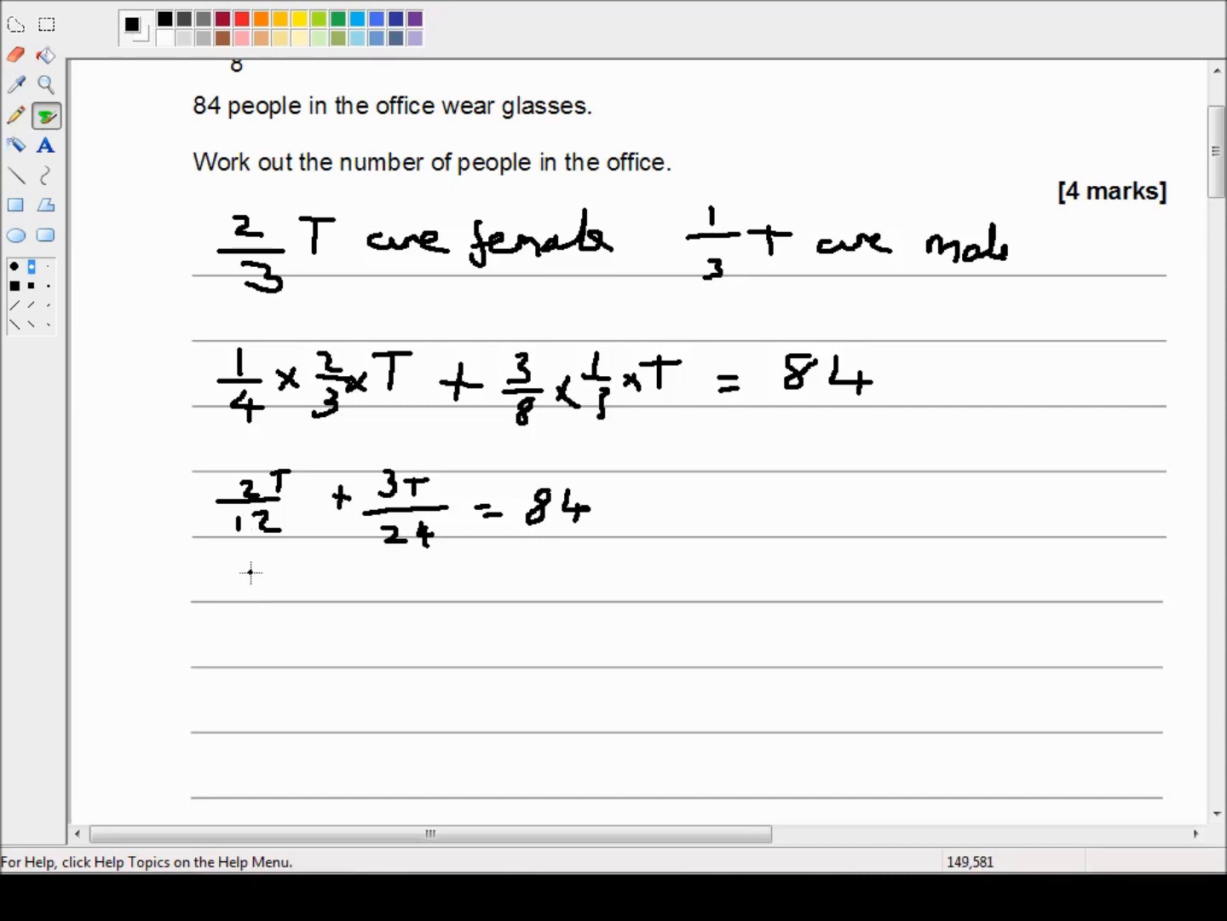
mouse_move(250, 572)
mouse_down()
mouse_move(246, 587)
mouse_move(272, 587)
mouse_move(256, 601)
mouse_move(283, 598)
mouse_move(291, 571)
mouse_up()
Handwrite 4T/24 + 3T/24 = 84 on the line
mouse_move(219, 605)
mouse_down()
mouse_move(308, 605)
mouse_move(265, 640)
mouse_move(292, 637)
mouse_move(283, 648)
mouse_up()
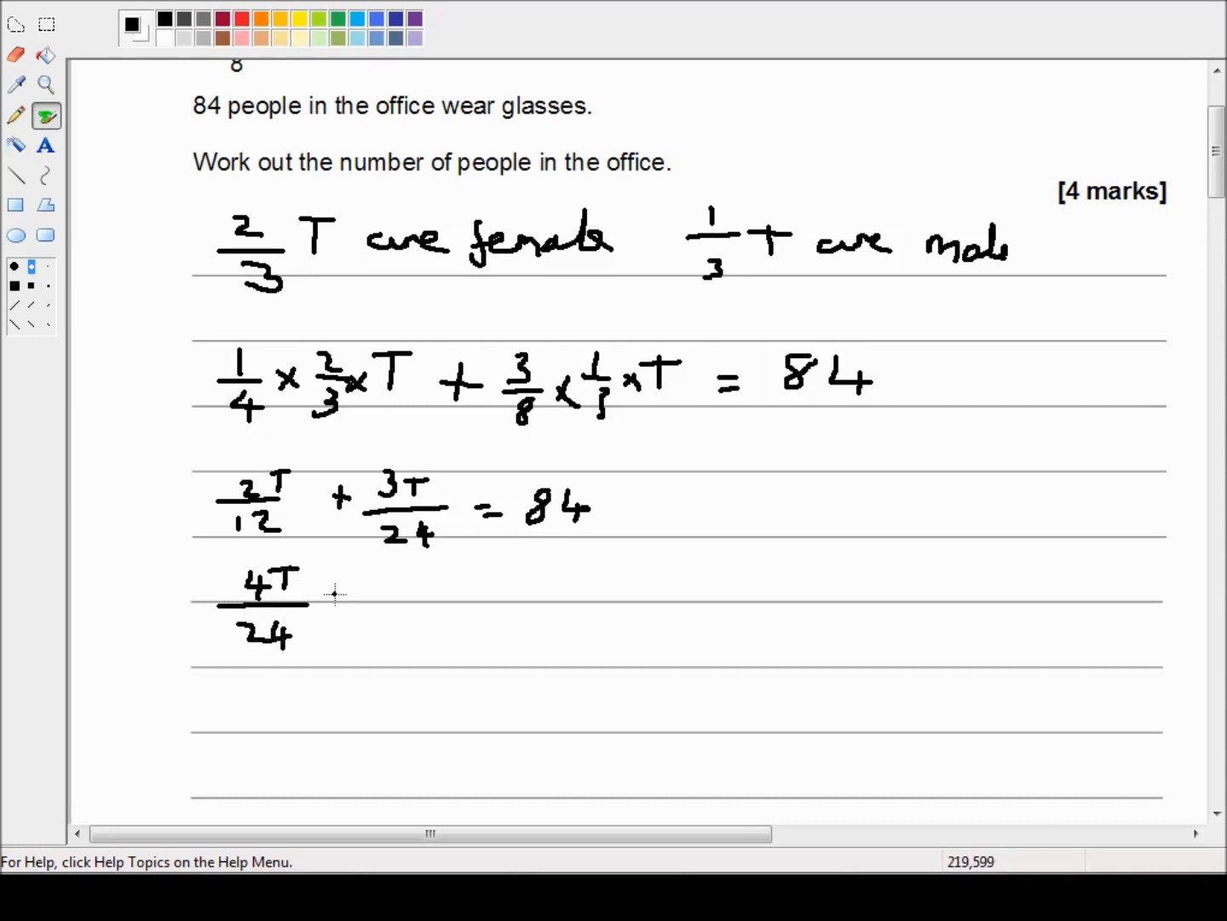
drag(342, 584, 343, 619)
mouse_move(374, 572)
mouse_down()
mouse_move(377, 592)
mouse_move(411, 587)
mouse_move(428, 566)
mouse_move(403, 633)
mouse_move(427, 629)
mouse_move(421, 639)
mouse_up()
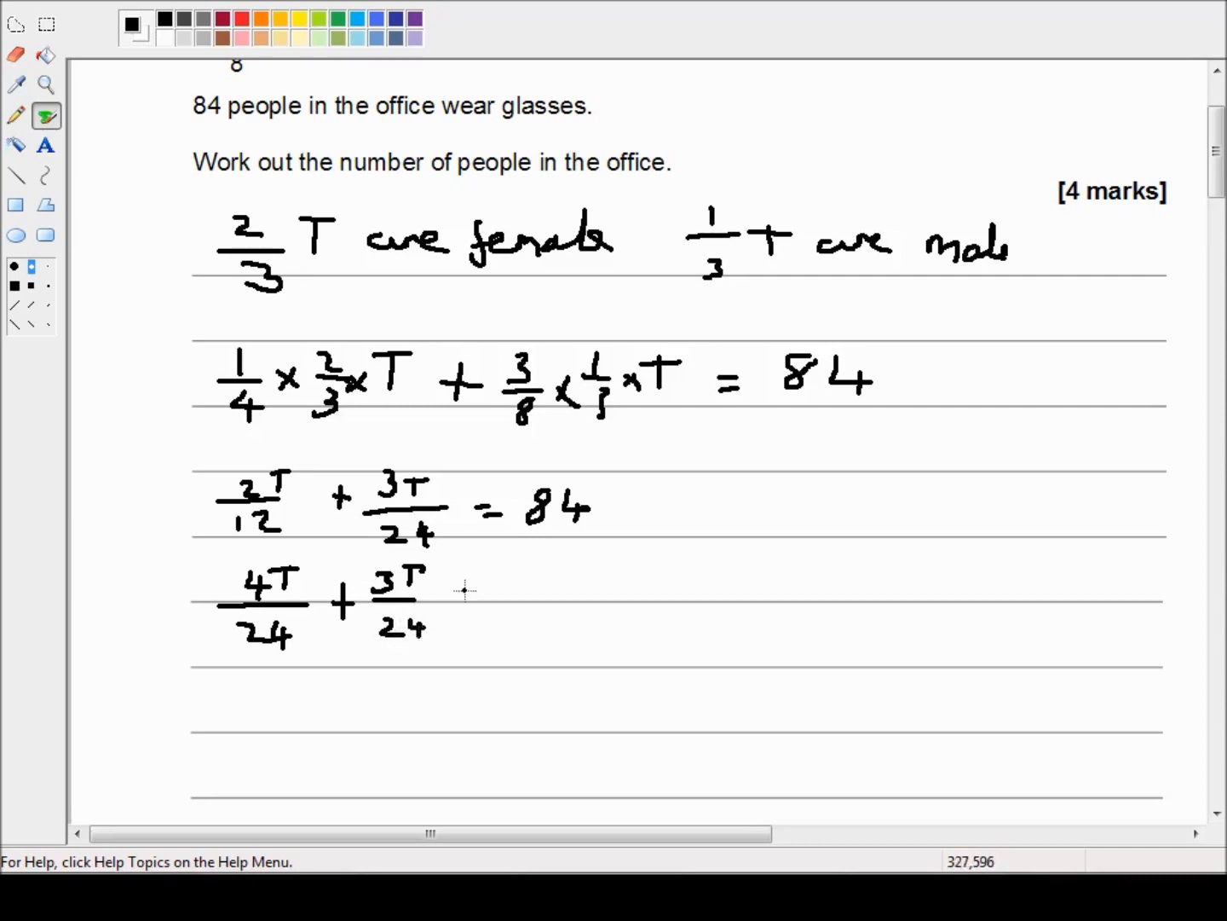
mouse_move(466, 591)
mouse_down()
mouse_move(487, 602)
mouse_move(540, 575)
mouse_move(555, 583)
mouse_move(550, 599)
mouse_up()
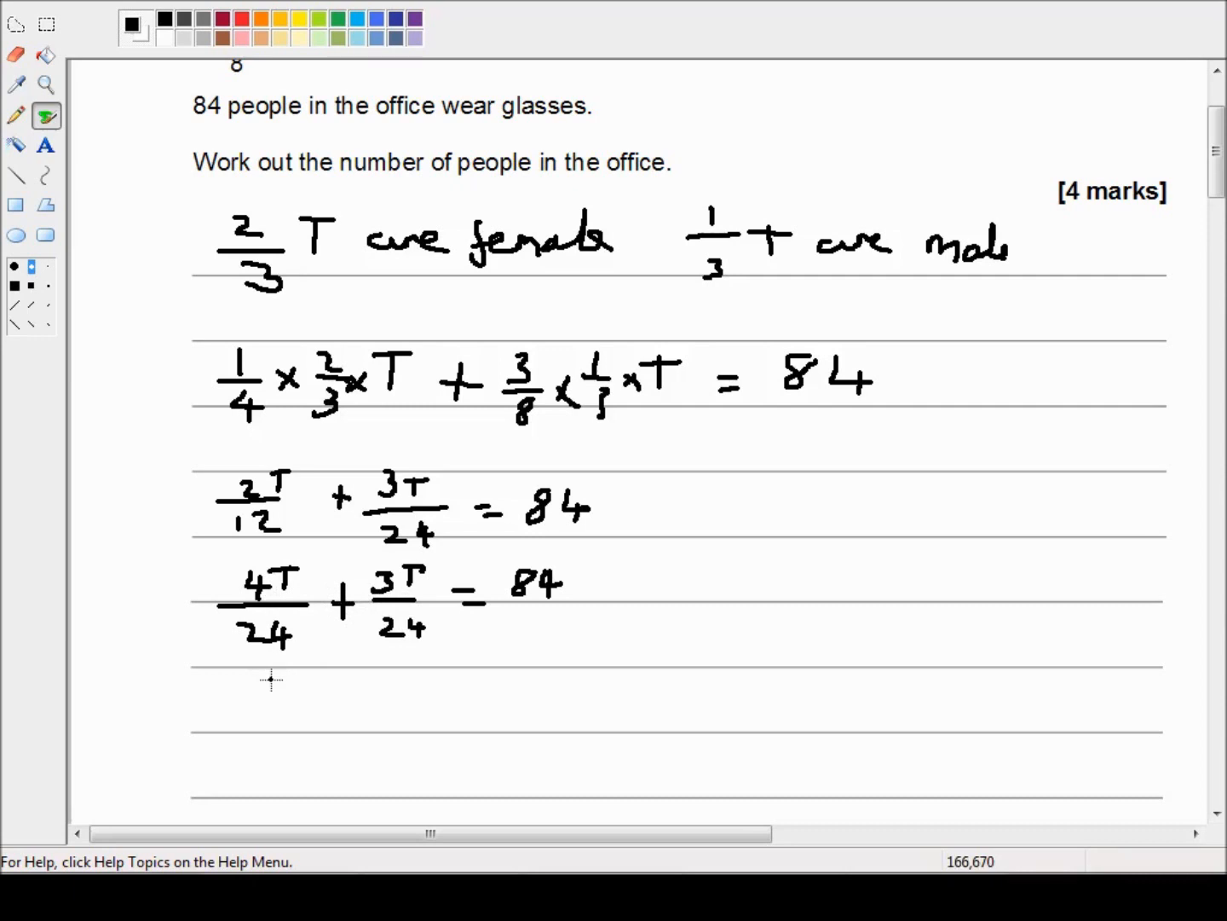
Handwrite the combined fraction 7T/24 with its equals sign beneath
mouse_move(270, 681)
mouse_down()
mouse_move(280, 701)
mouse_move(306, 702)
mouse_move(324, 683)
mouse_up()
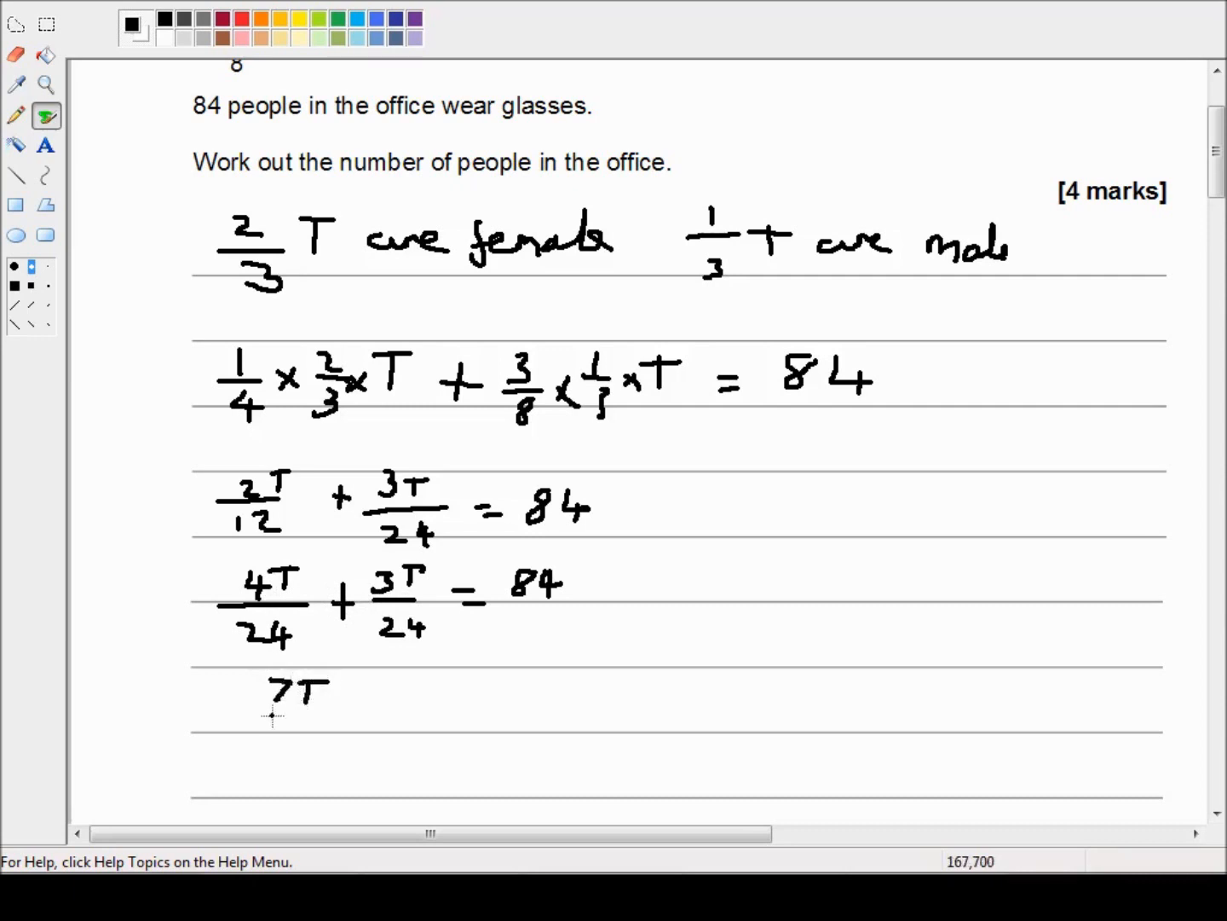
drag(253, 716, 332, 716)
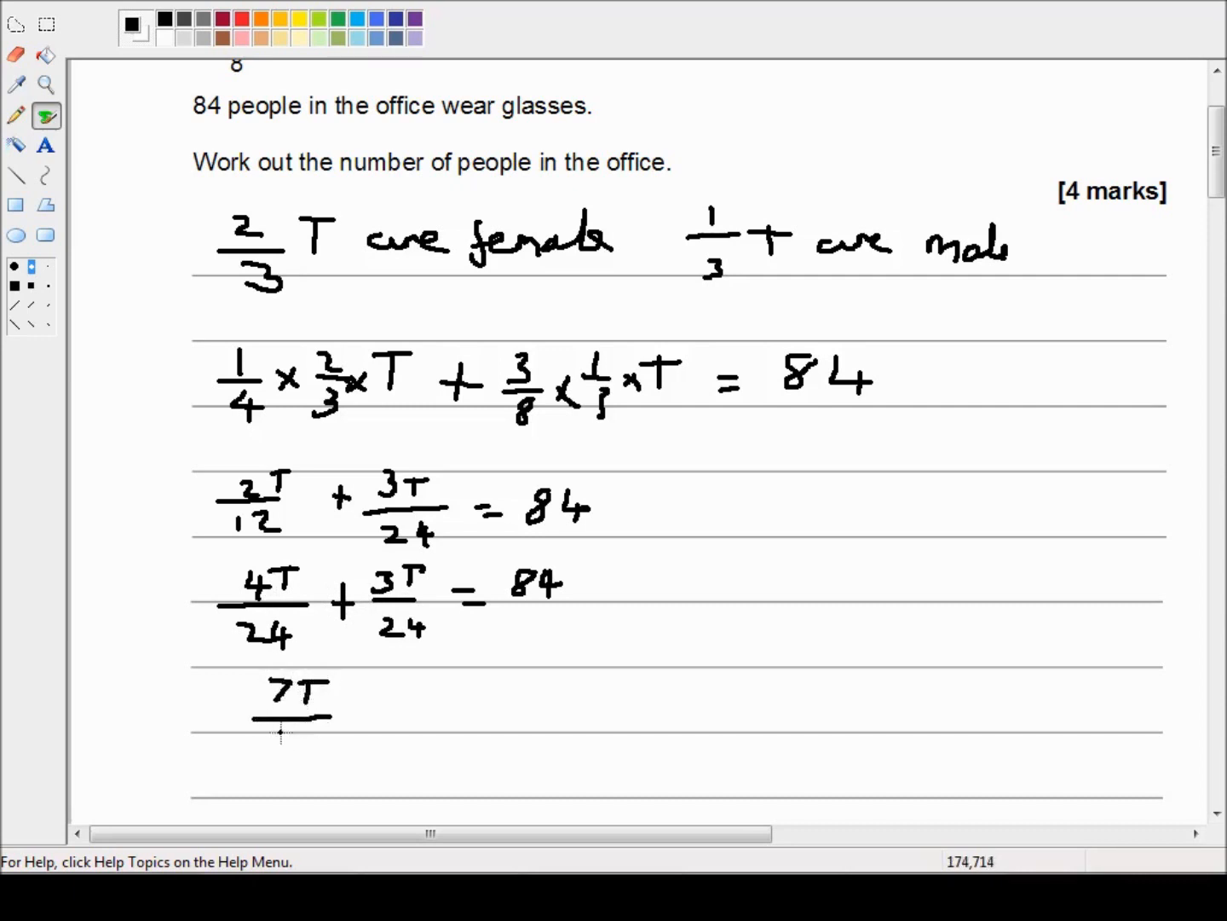
drag(273, 738, 313, 767)
mouse_move(358, 719)
mouse_down()
mouse_move(428, 702)
mouse_move(475, 720)
mouse_move(460, 727)
mouse_up()
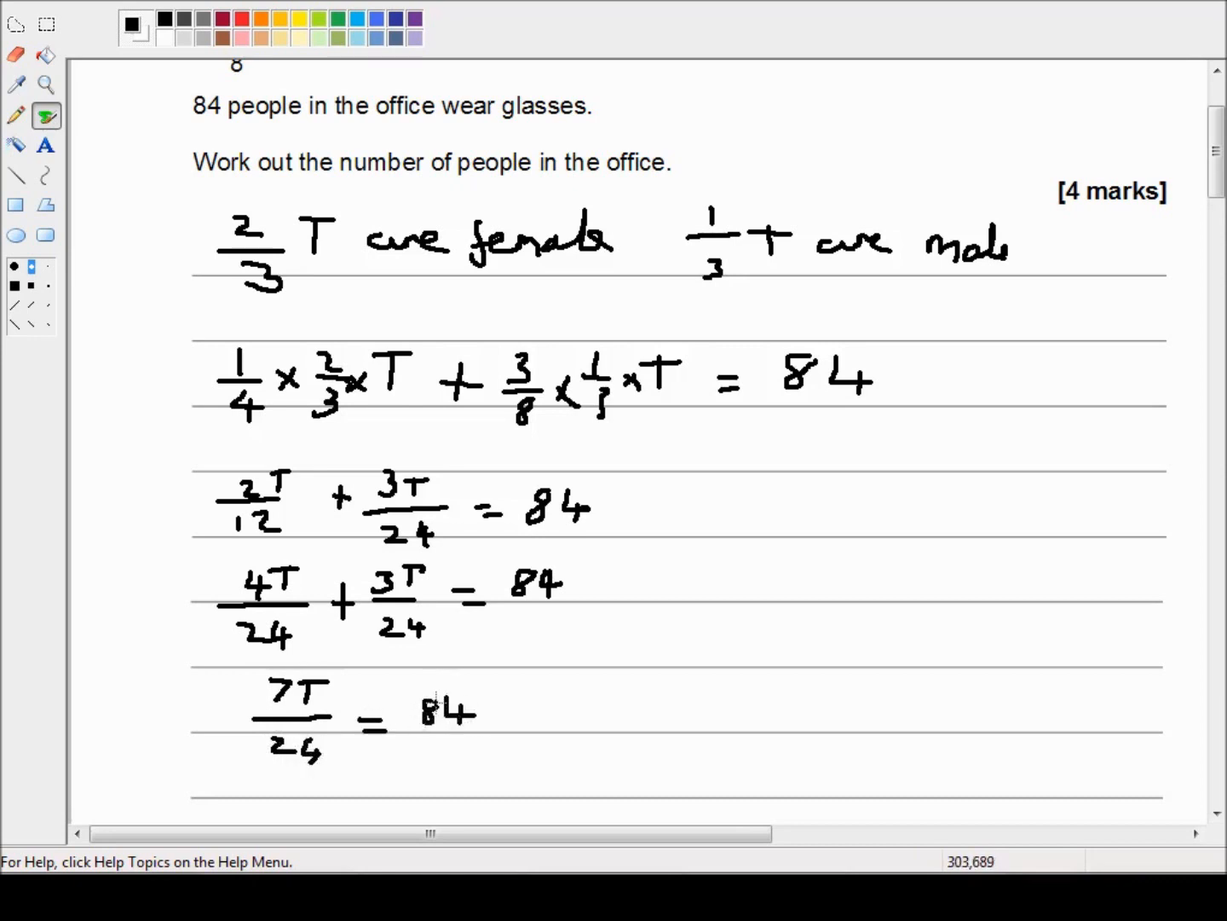
scroll(413, 662, down, 3)
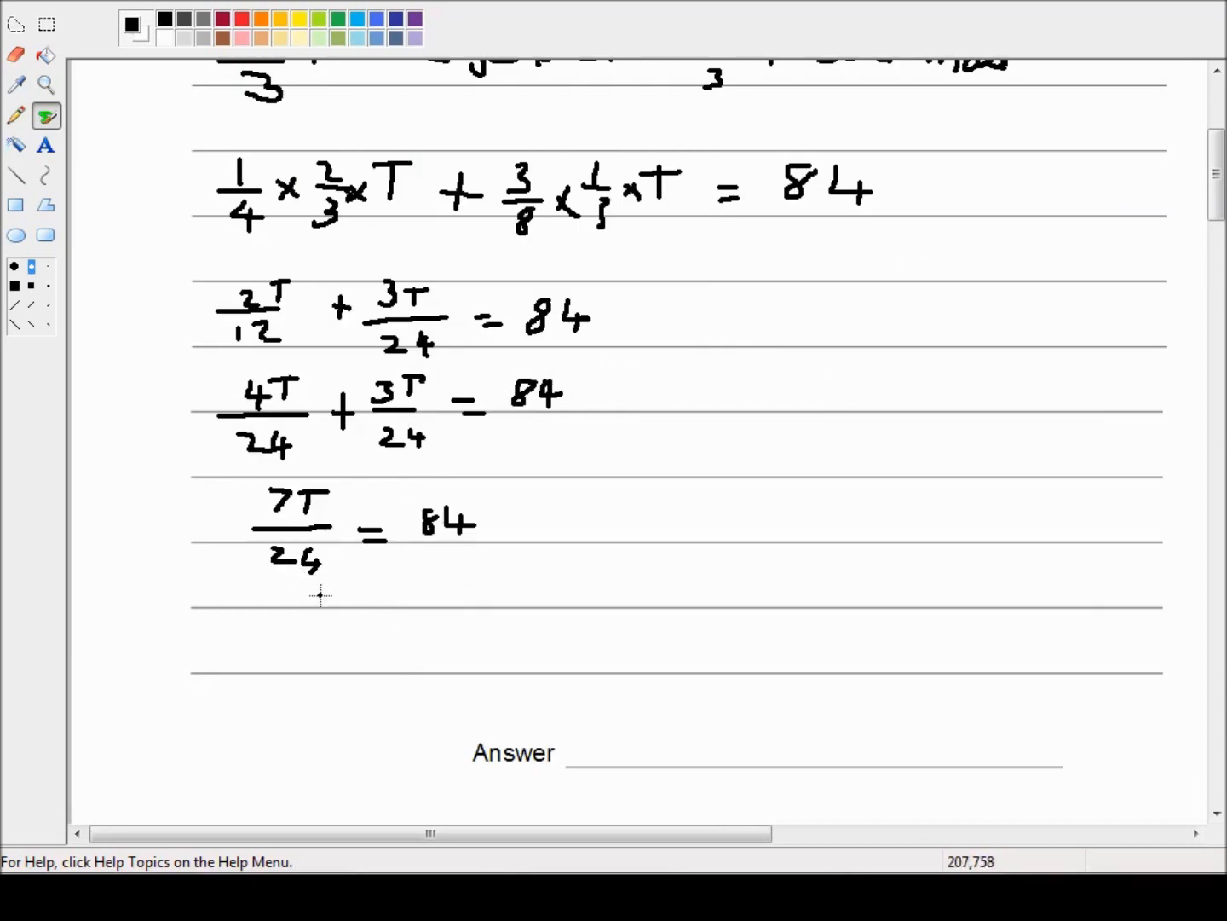
Handwrite T = 84×24 over 7 on the next empty line
mouse_move(257, 630)
mouse_down()
mouse_move(256, 662)
mouse_move(281, 628)
mouse_move(311, 648)
mouse_up()
drag(290, 659, 312, 659)
mouse_move(371, 624)
mouse_down()
mouse_move(375, 641)
mouse_move(415, 633)
mouse_move(403, 645)
mouse_move(444, 623)
mouse_move(485, 633)
mouse_up()
drag(480, 619, 479, 640)
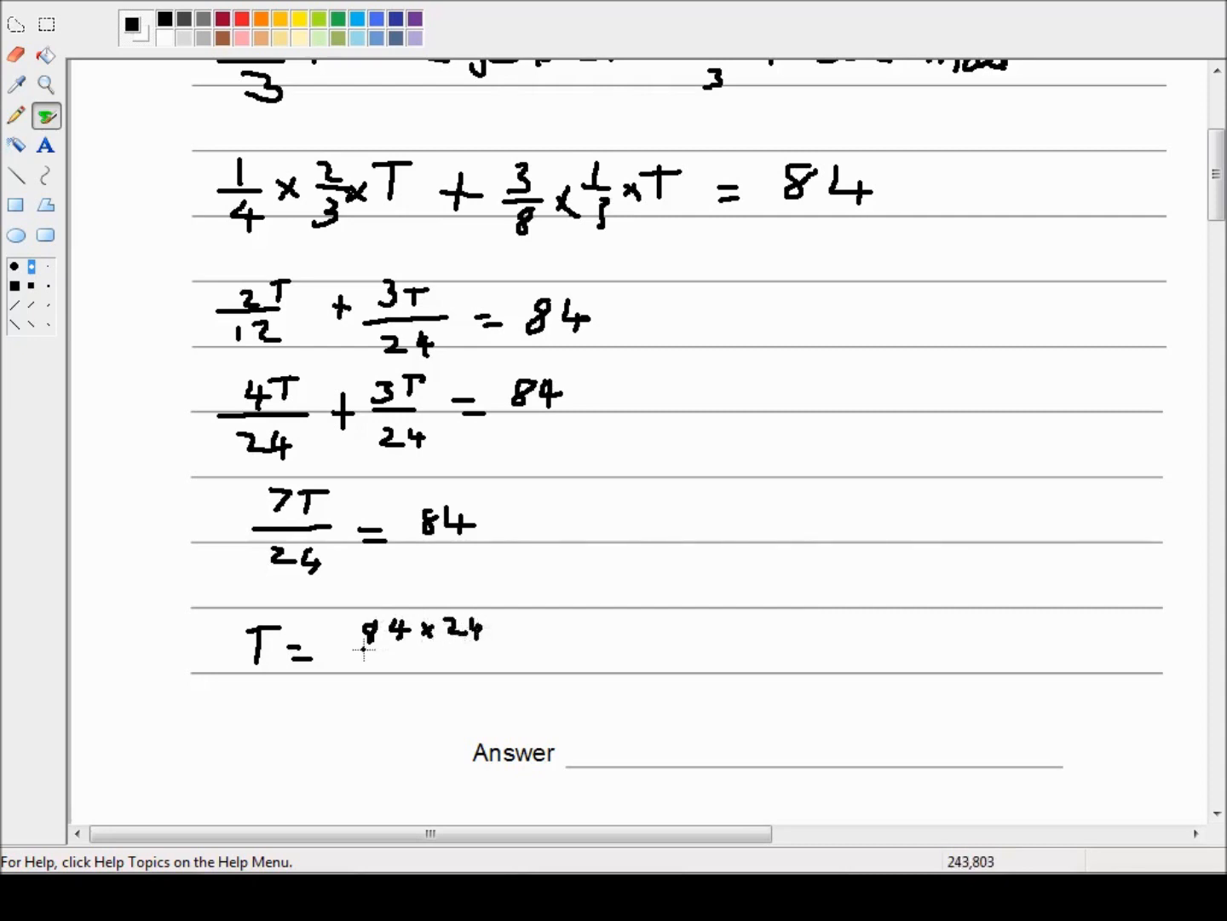
mouse_move(363, 650)
mouse_down()
mouse_move(487, 648)
mouse_move(438, 660)
mouse_move(412, 687)
mouse_up()
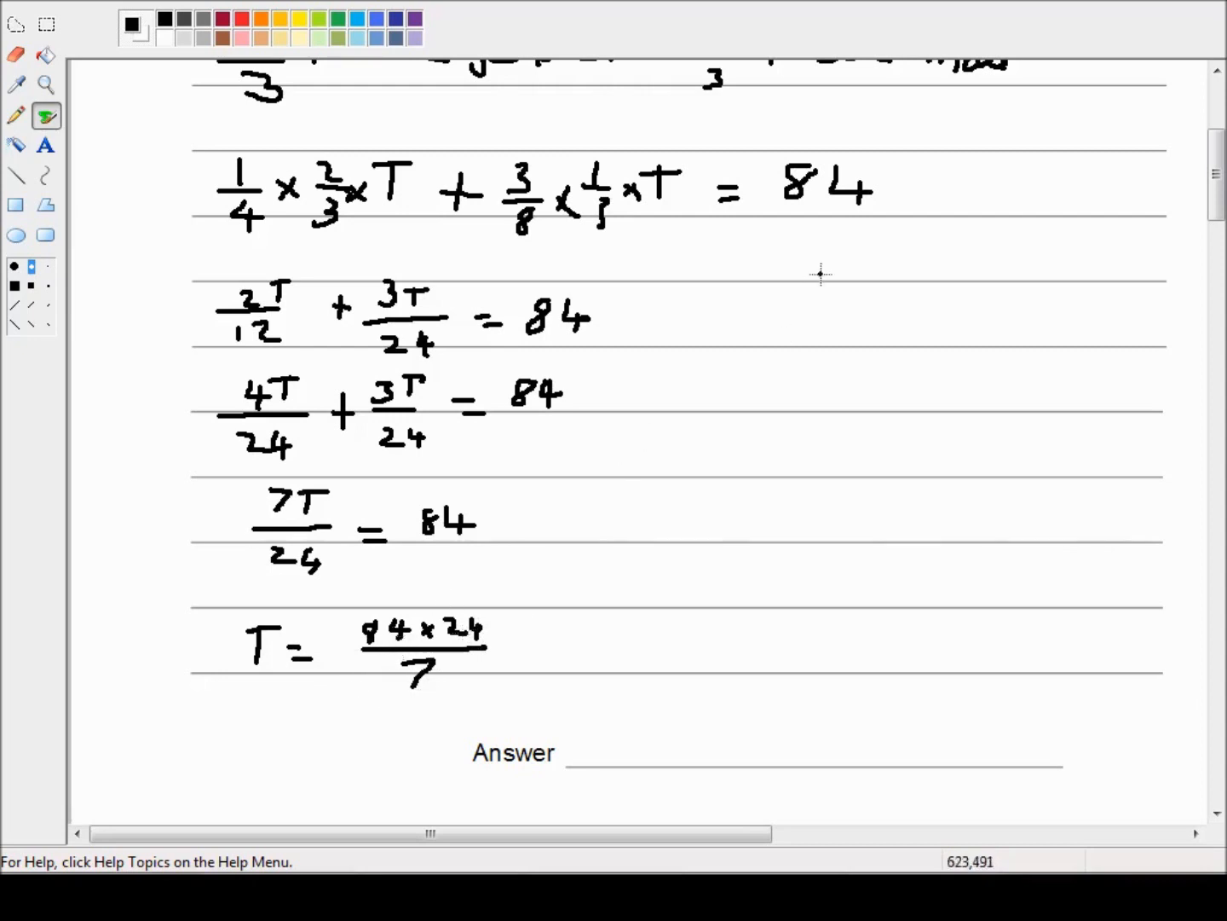
Set up 84 × 24 as a long multiplication and write the partial product 336
mouse_move(812, 271)
mouse_down()
mouse_move(846, 304)
mouse_move(872, 287)
mouse_move(870, 299)
mouse_up()
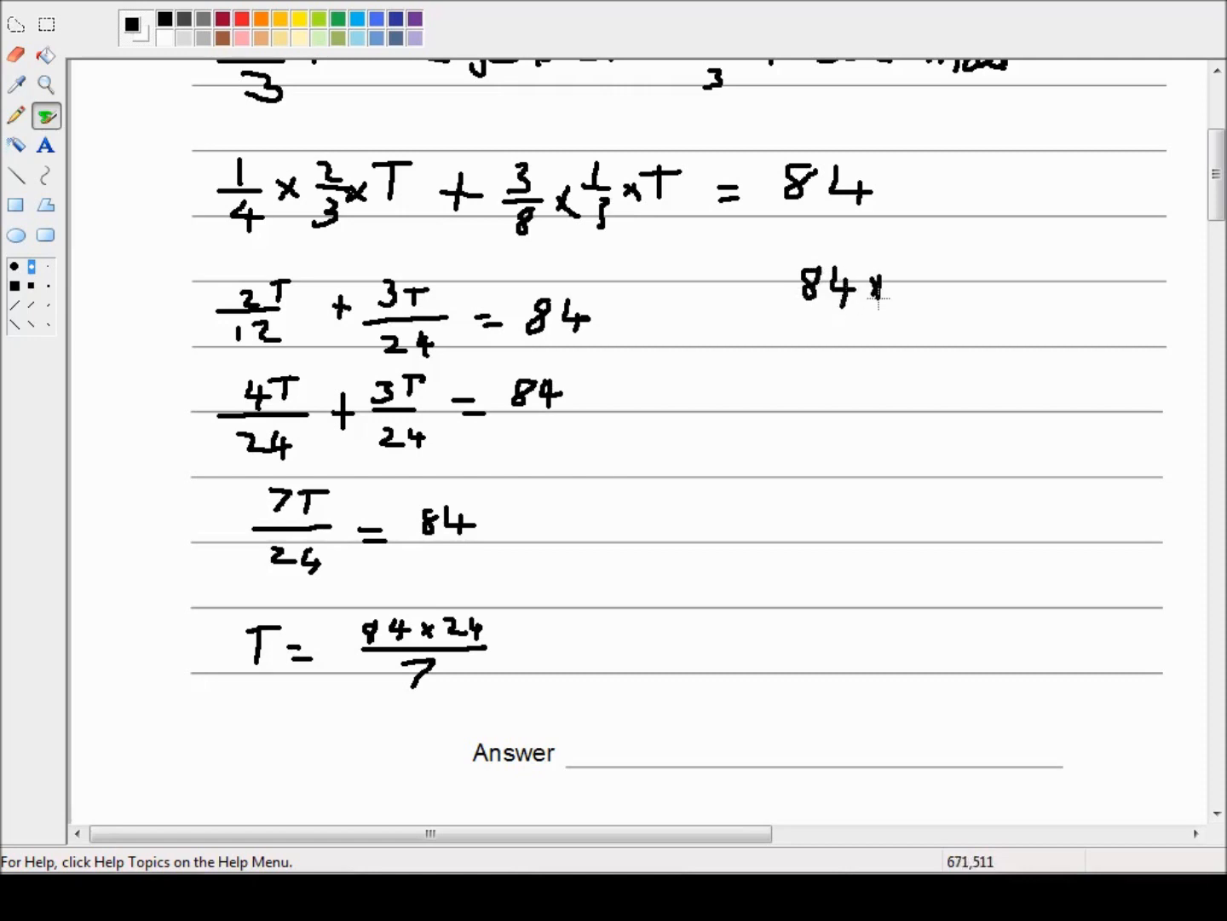
mouse_move(794, 326)
mouse_down()
mouse_move(825, 343)
mouse_move(853, 337)
mouse_move(848, 346)
mouse_up()
drag(762, 362, 899, 353)
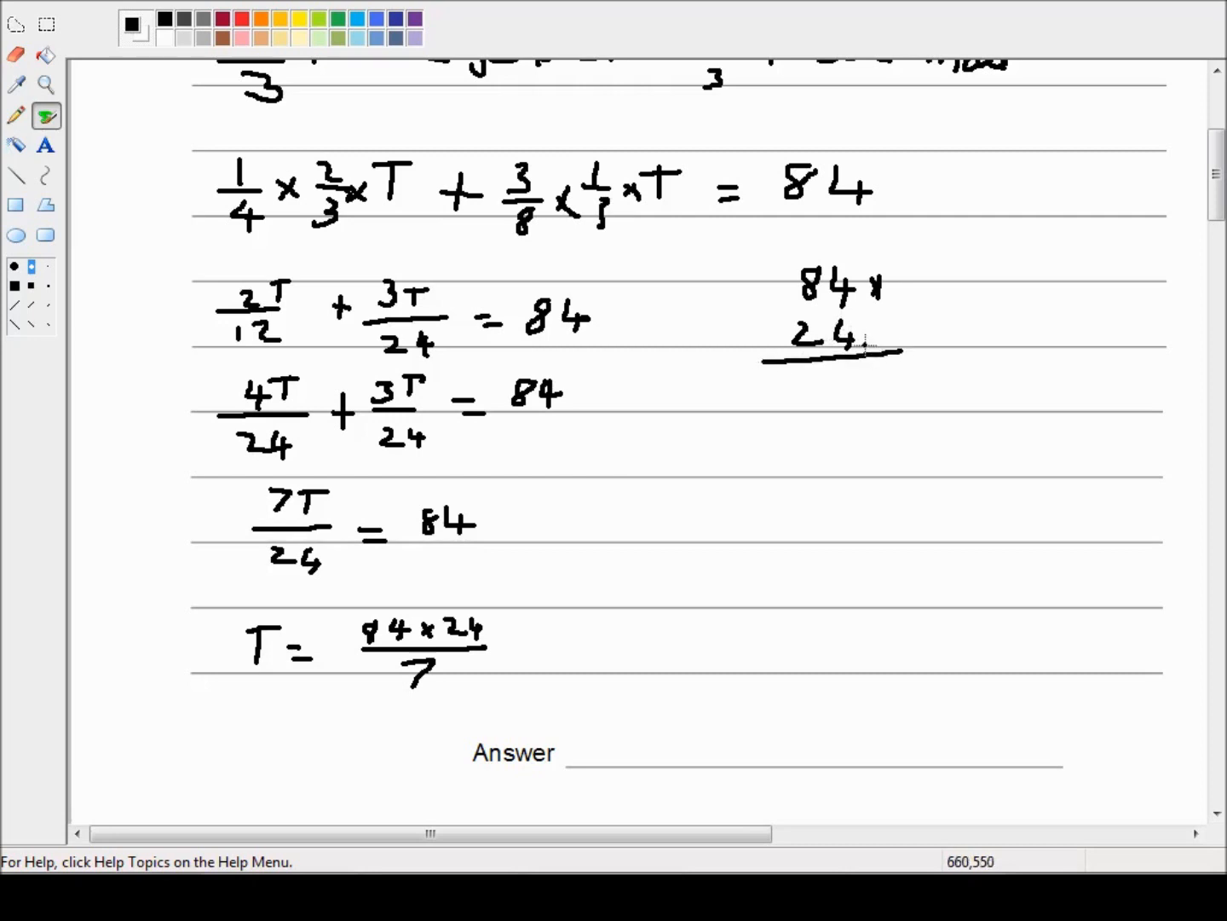
mouse_move(851, 379)
mouse_down()
mouse_move(842, 399)
mouse_move(847, 389)
mouse_up()
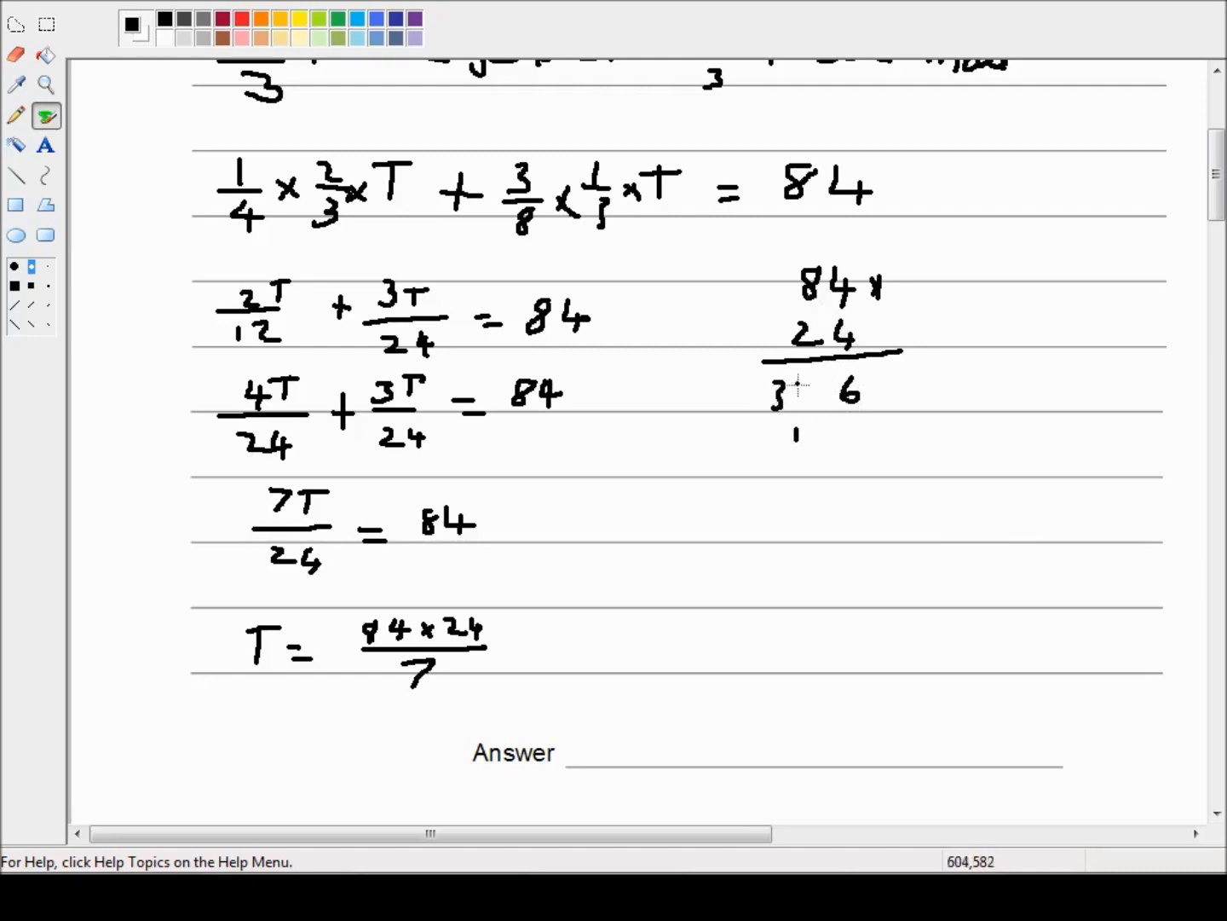
mouse_move(797, 381)
mouse_down()
mouse_move(807, 395)
mouse_move(794, 410)
mouse_move(849, 459)
mouse_move(854, 439)
mouse_move(806, 440)
mouse_move(807, 450)
mouse_move(812, 437)
mouse_up()
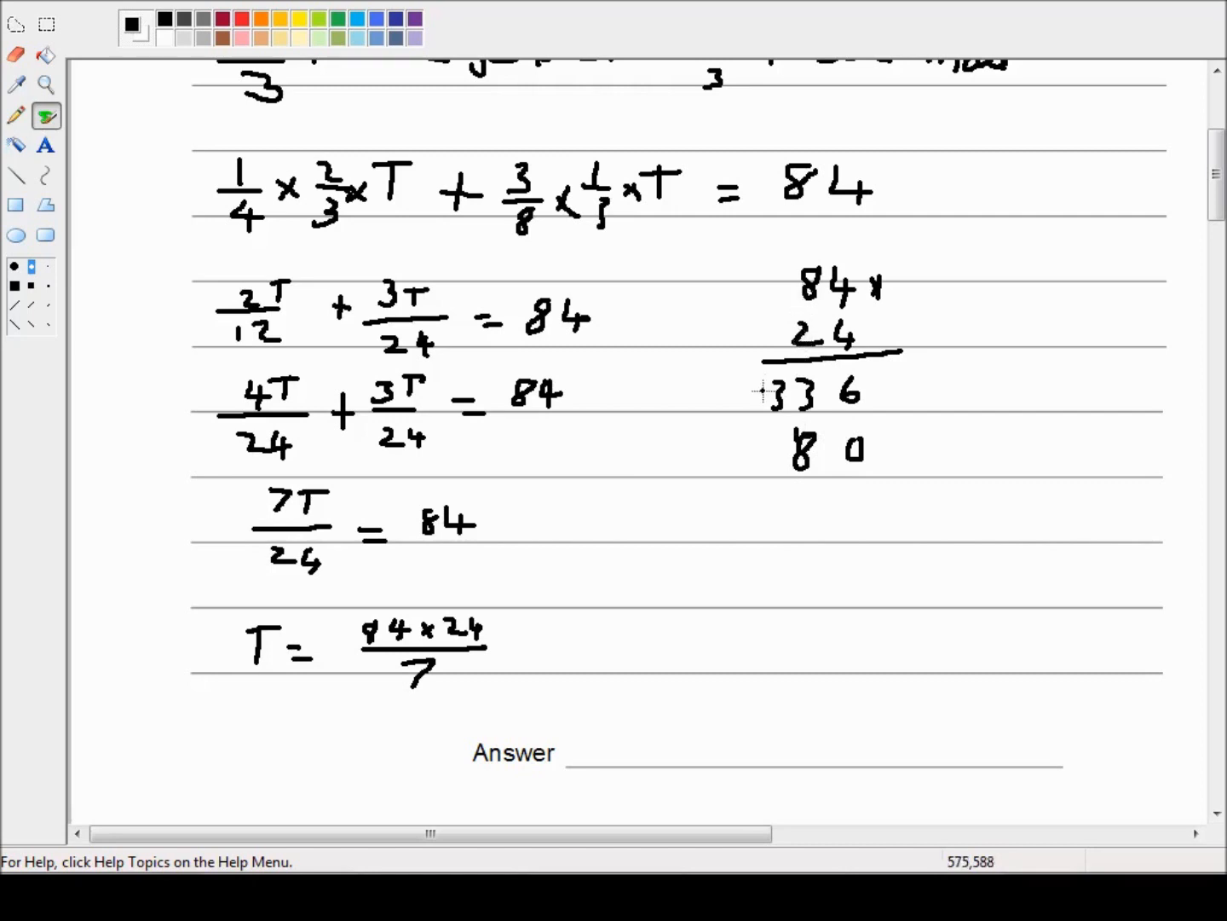
Write partial product 1680, total 2016, and copy 2016 aside under a division bracket
mouse_move(740, 425)
mouse_down()
mouse_move(735, 460)
mouse_move(909, 476)
mouse_move(855, 518)
mouse_up()
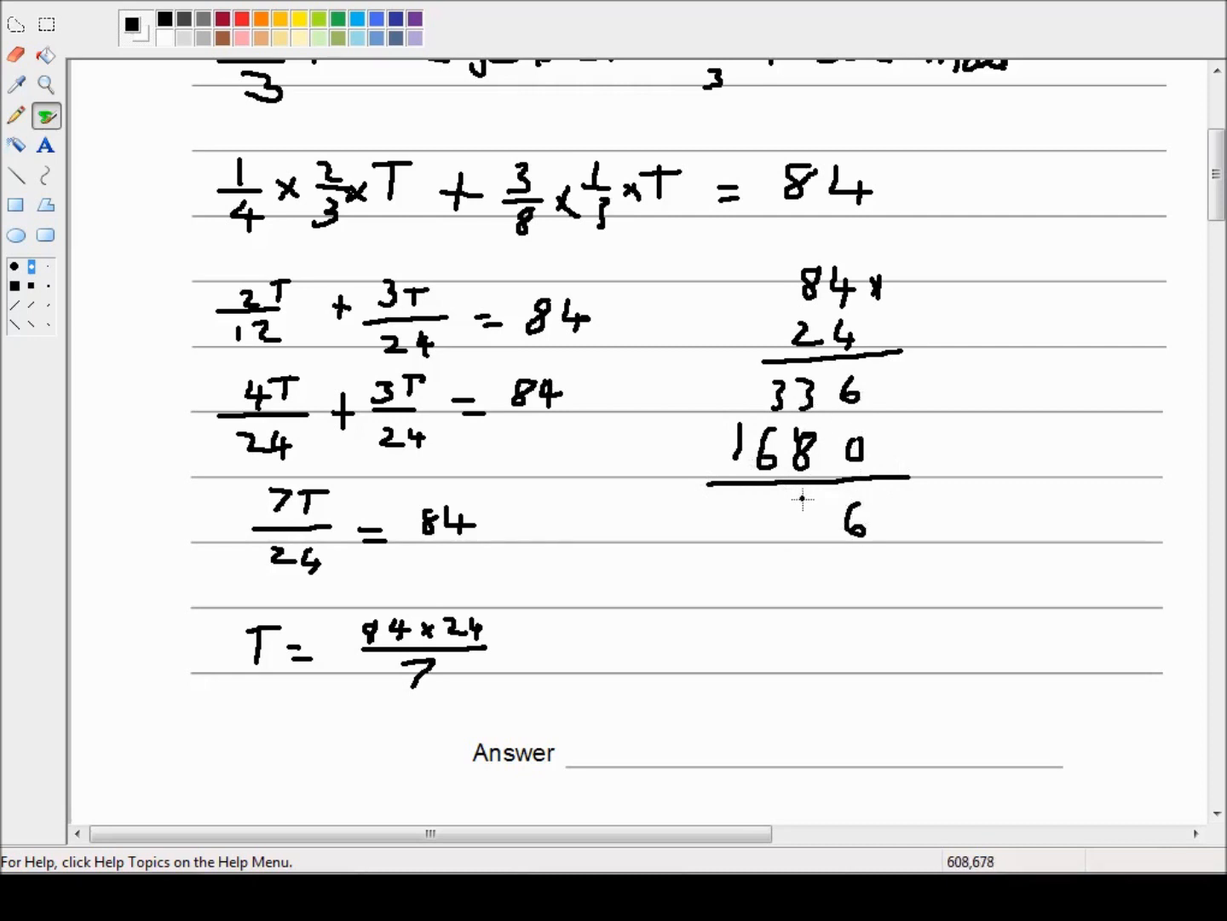
drag(803, 500, 800, 524)
mouse_move(765, 508)
mouse_down()
mouse_move(772, 529)
mouse_move(767, 503)
mouse_move(736, 530)
mouse_up()
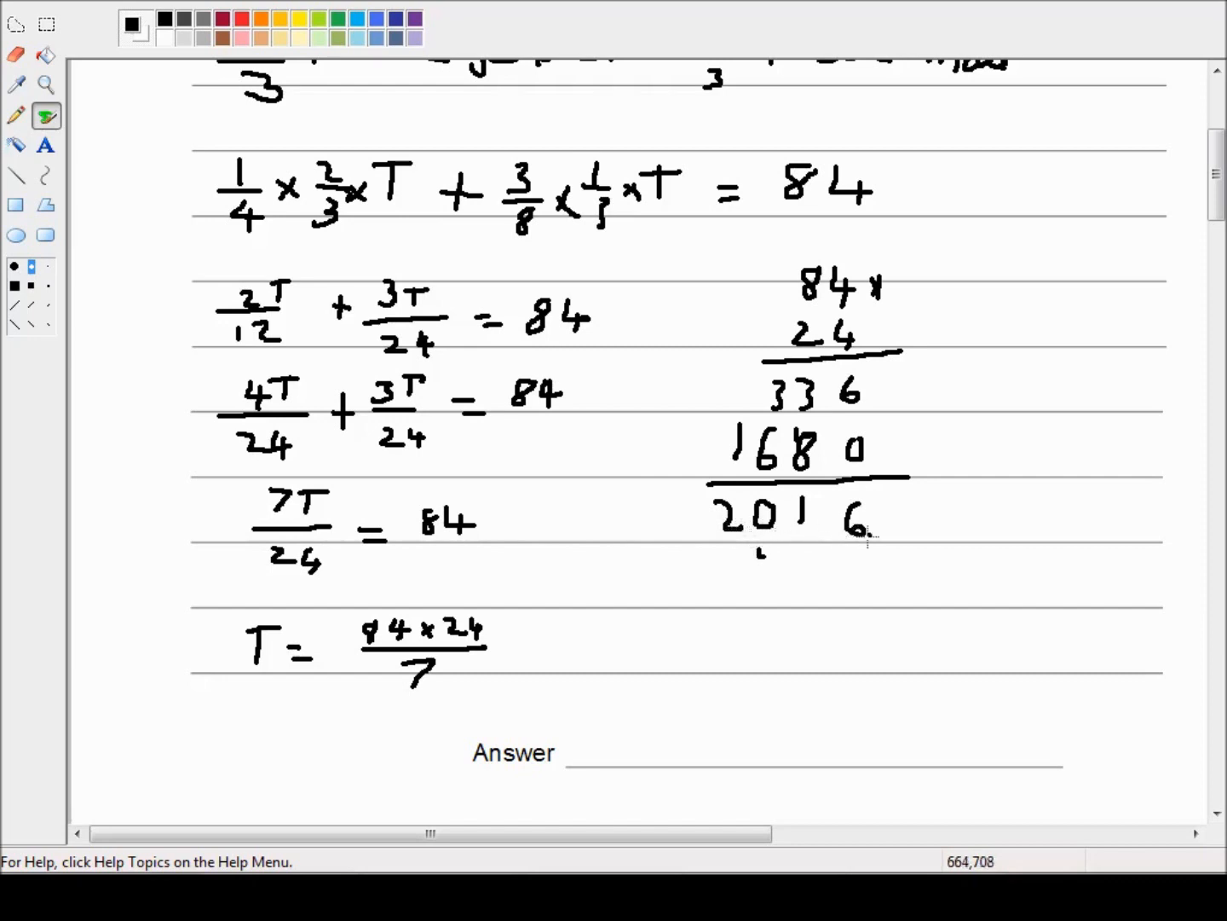
mouse_move(1049, 375)
mouse_down()
mouse_move(1066, 395)
mouse_move(1120, 388)
mouse_up()
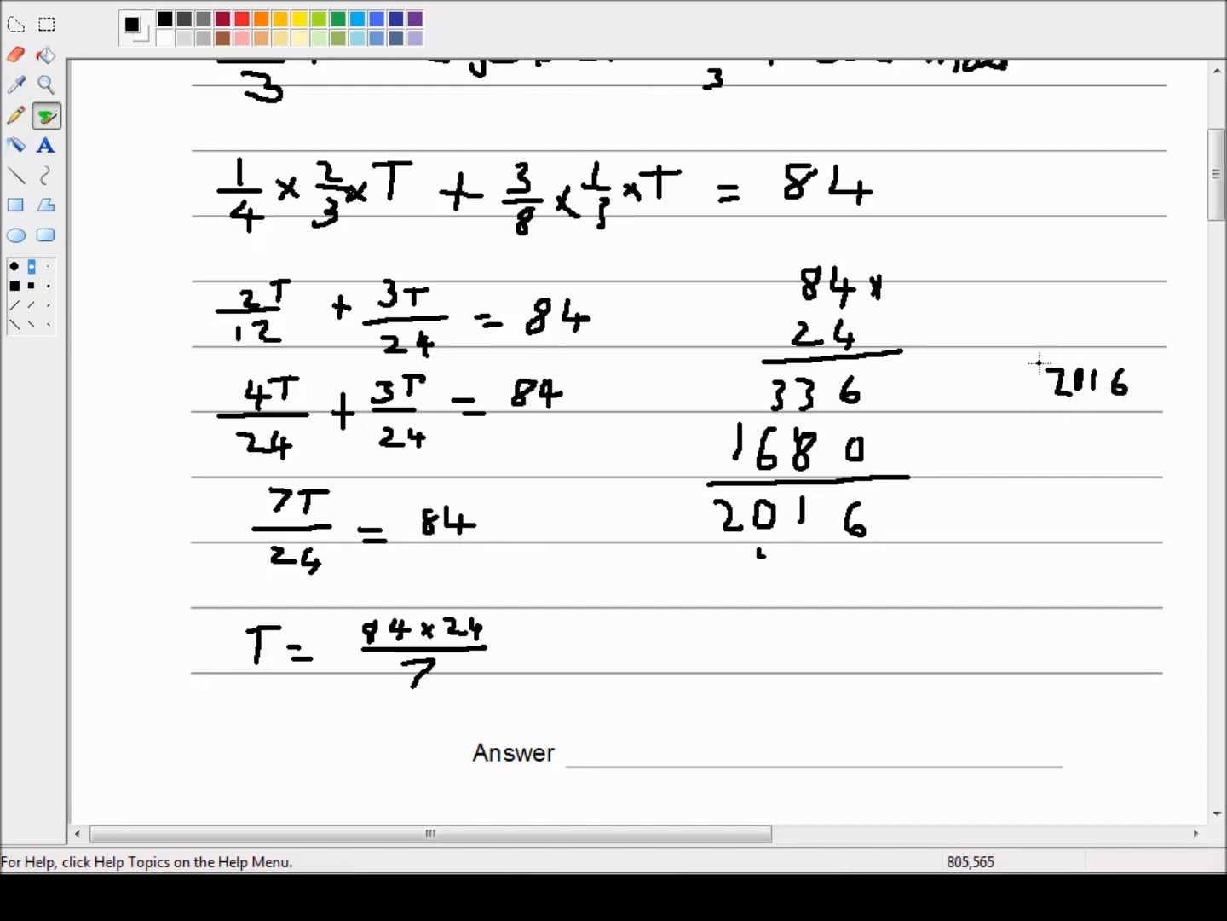
mouse_move(1028, 353)
mouse_down()
mouse_move(1021, 410)
mouse_move(1115, 341)
mouse_move(1153, 340)
mouse_up()
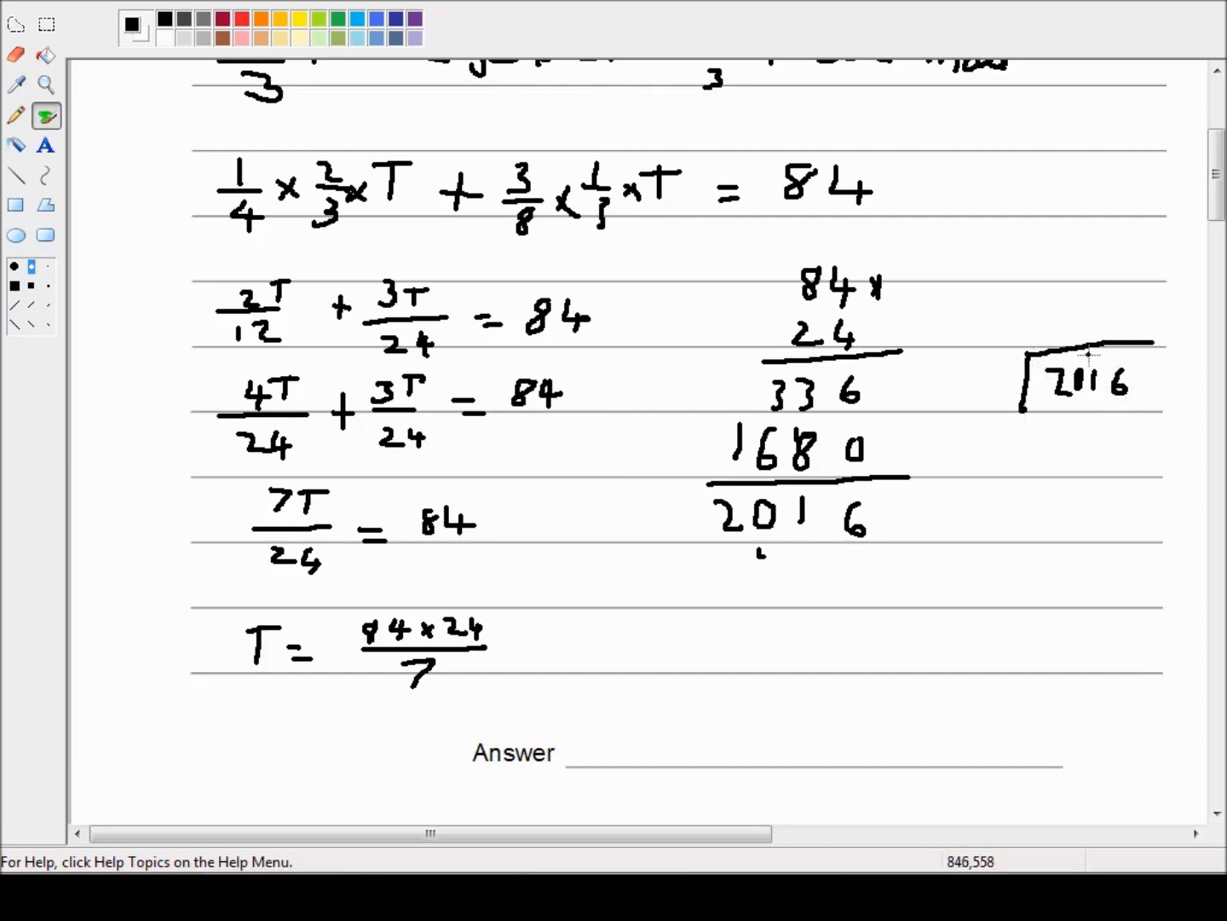
Divide 2016 by 7 giving 288, then write 288 above the Answer line
drag(987, 371, 998, 401)
drag(1074, 311, 1075, 324)
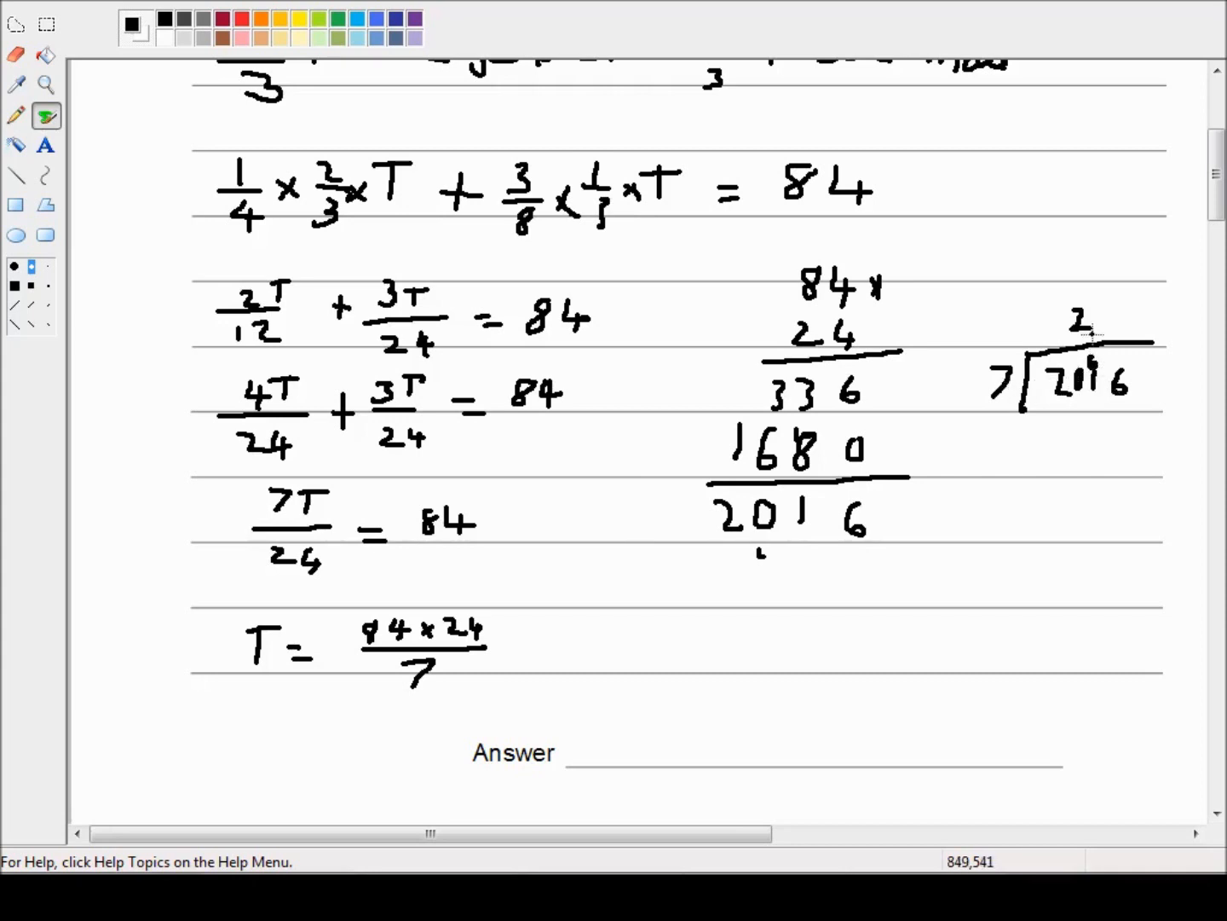
drag(1111, 312, 1105, 315)
drag(1100, 357, 1097, 370)
mouse_move(1128, 304)
mouse_down()
mouse_move(1126, 314)
mouse_move(1133, 303)
mouse_up()
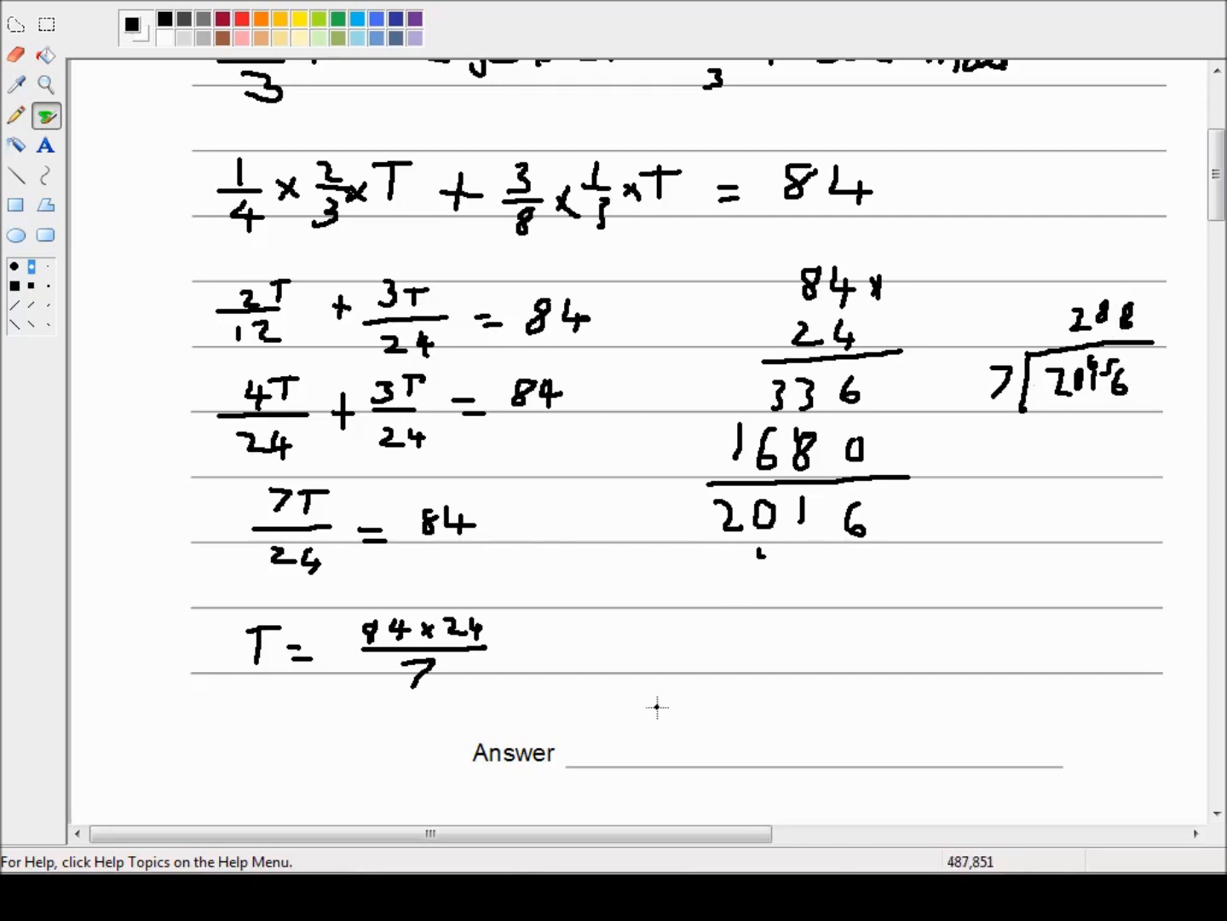
mouse_move(634, 695)
mouse_down()
mouse_move(667, 727)
mouse_move(699, 717)
mouse_move(712, 692)
mouse_move(740, 716)
mouse_move(745, 684)
mouse_up()
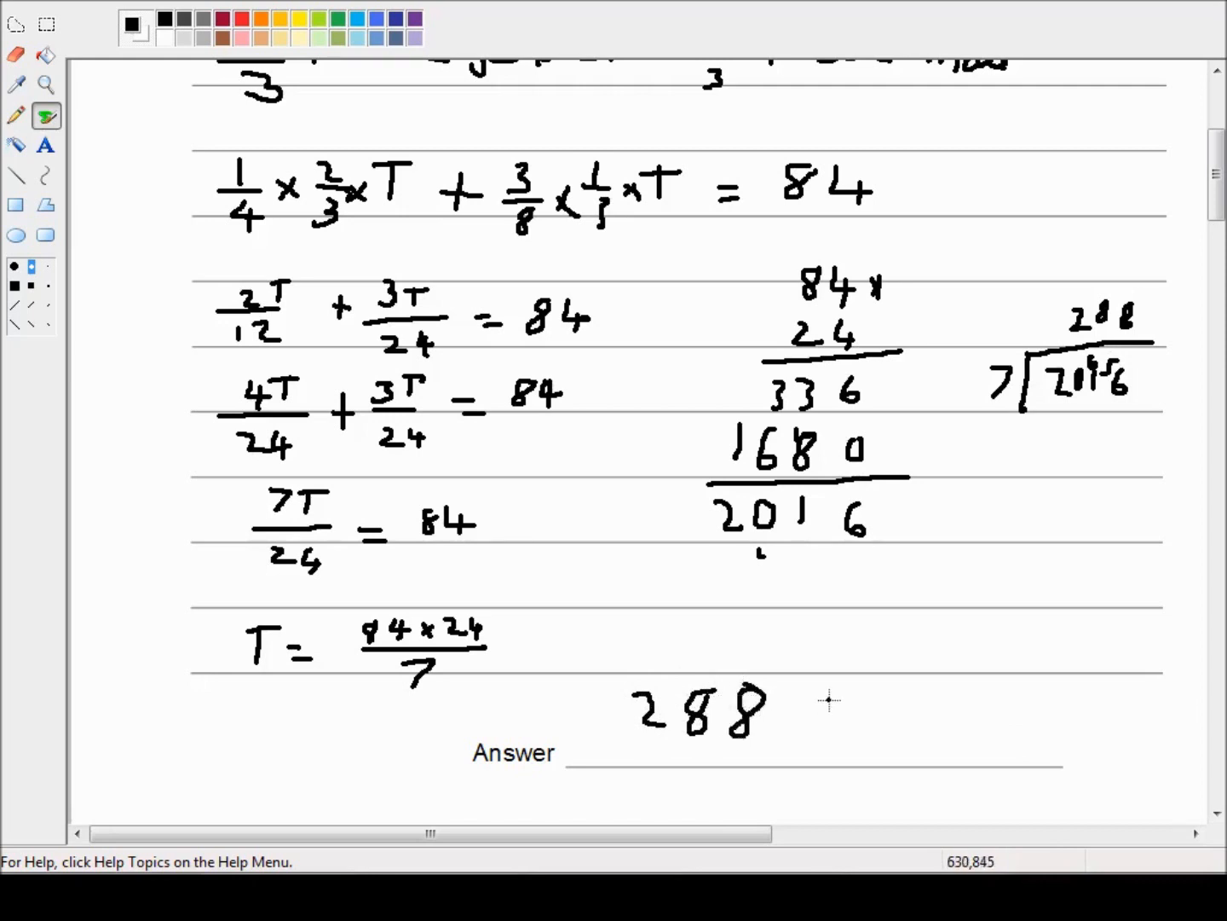